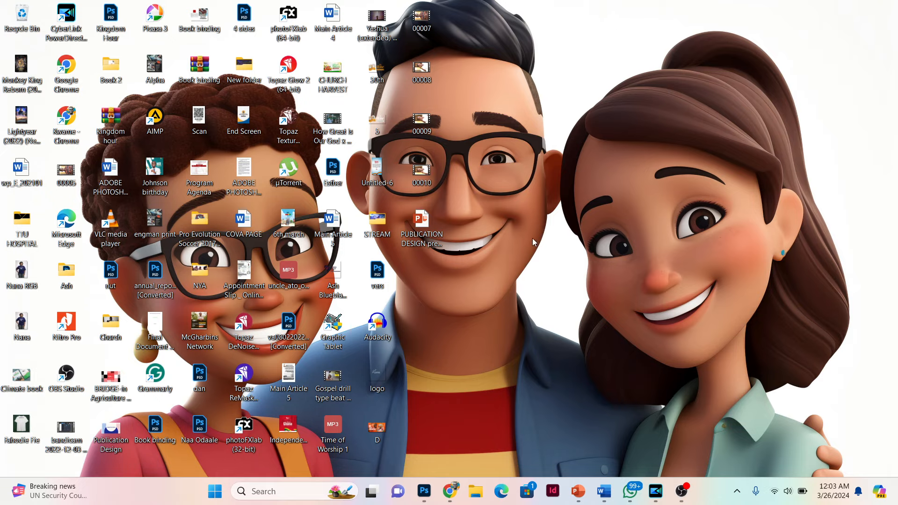
- Switch to Photoshop, review the Untitled-2 assets and the pouch packaging mockup, and return to the blank 12.5 x 8 document
click(424, 491)
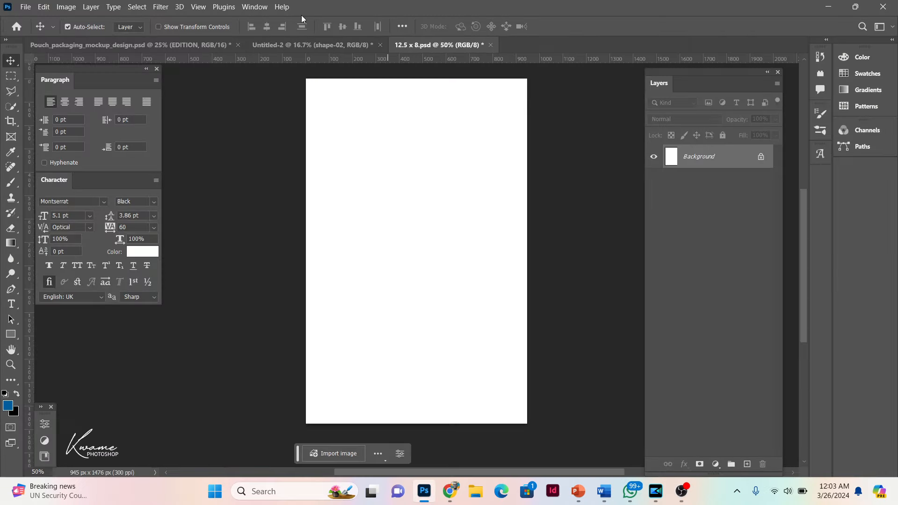
click(287, 44)
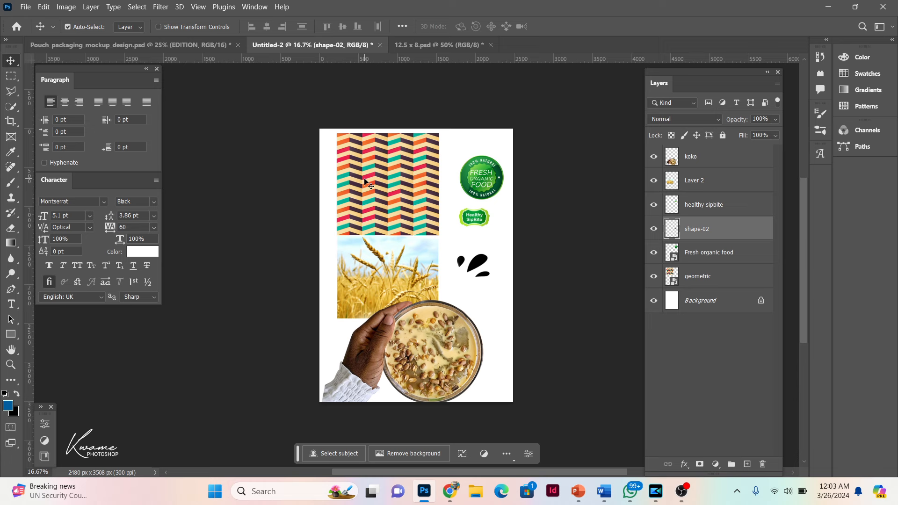
click(211, 44)
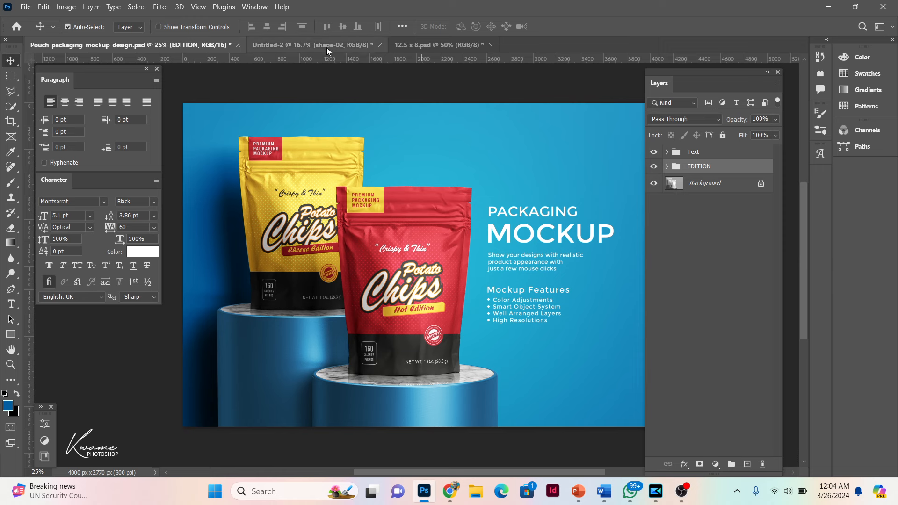
click(417, 47)
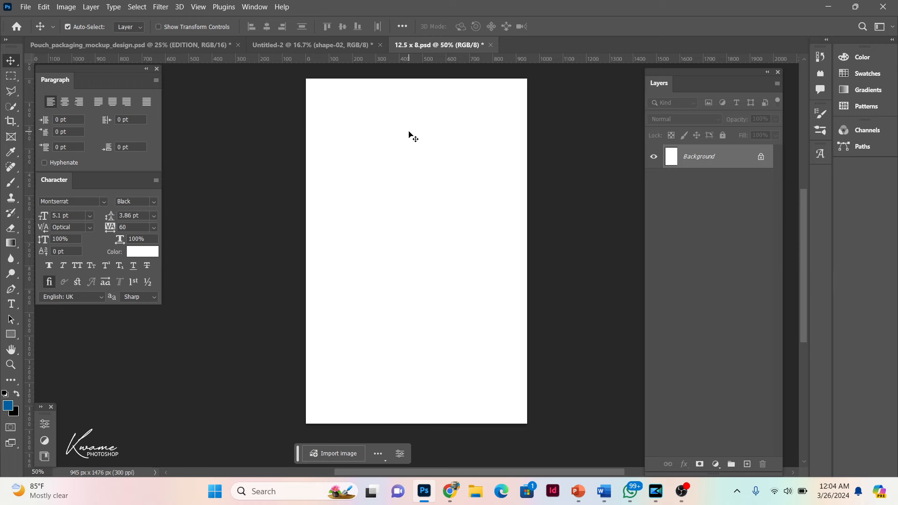
- Place a vertical guide at the page centre and two horizontal guides below mid-height, and set the Pen tool to Shape mode
drag(29, 340, 417, 317)
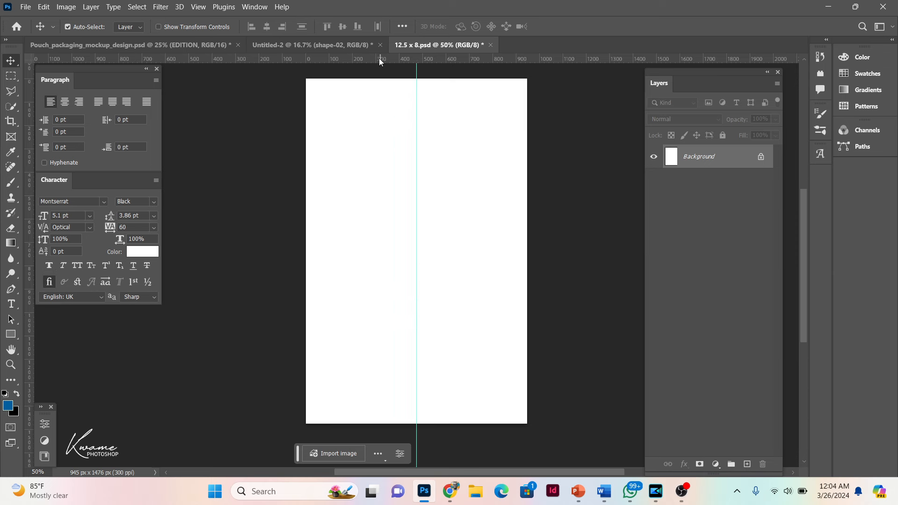
drag(380, 57, 385, 296)
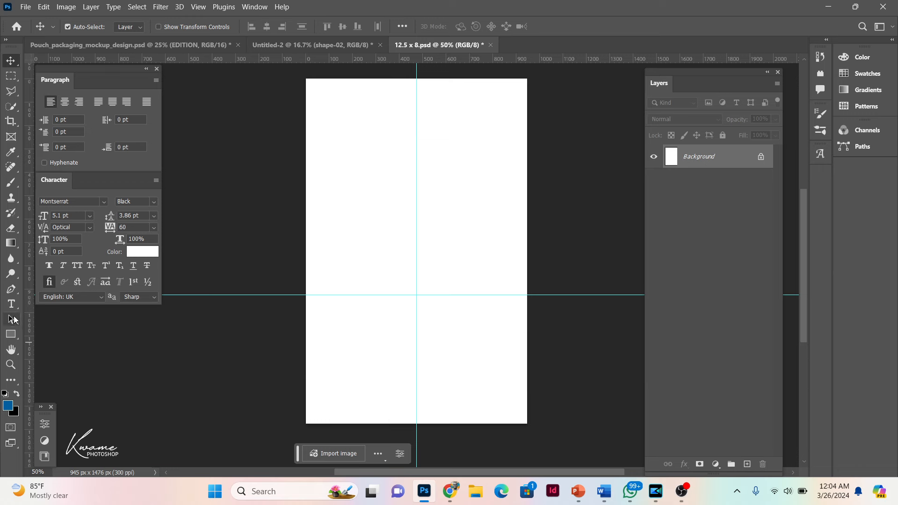
click(11, 290)
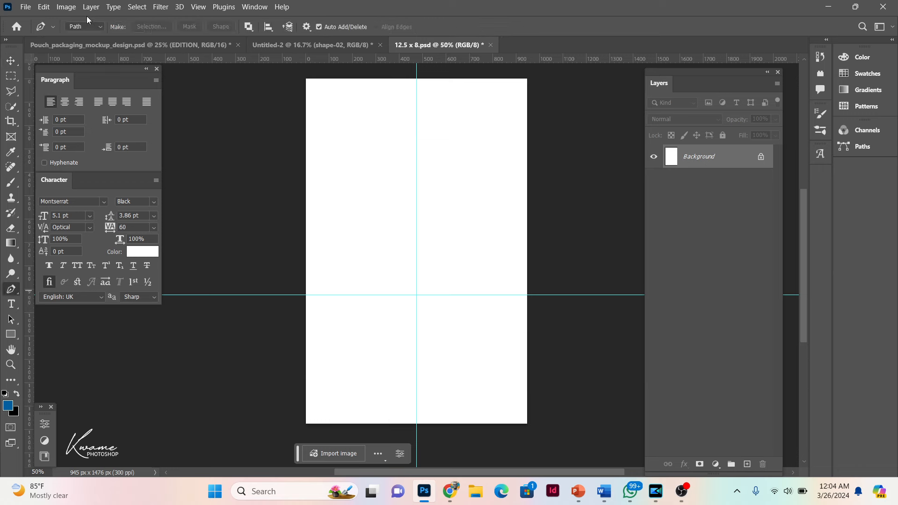
click(79, 26)
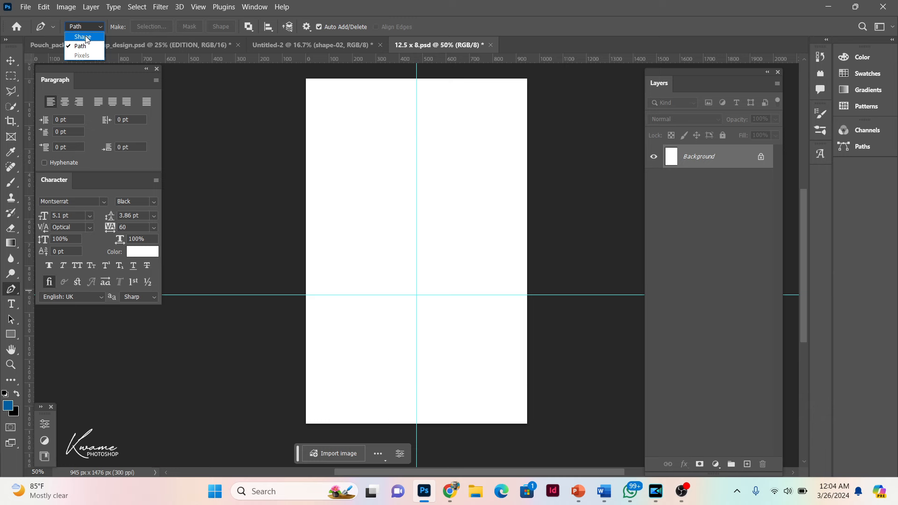
click(85, 37)
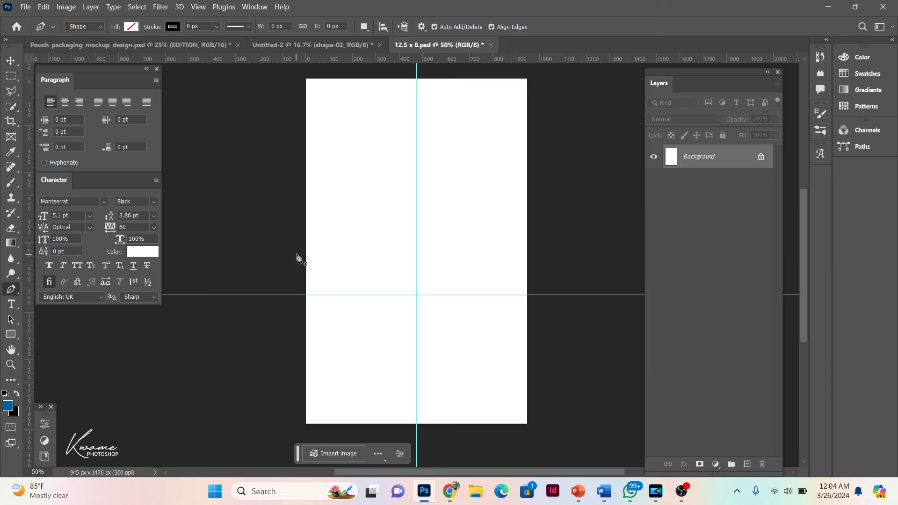
drag(223, 59, 273, 263)
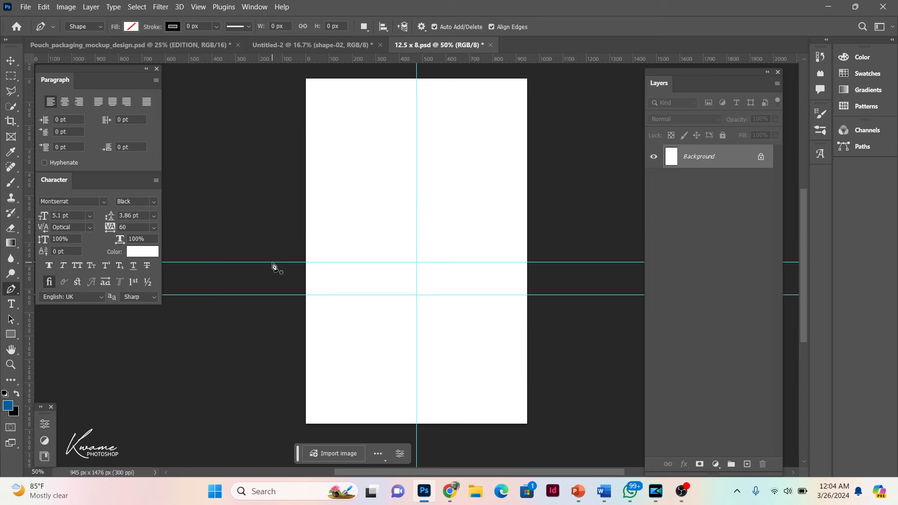
- Draw a closed five-point shape about 1115 × 960 px over the page's upper part, its lower tip on the centre guide intersection
click(272, 263)
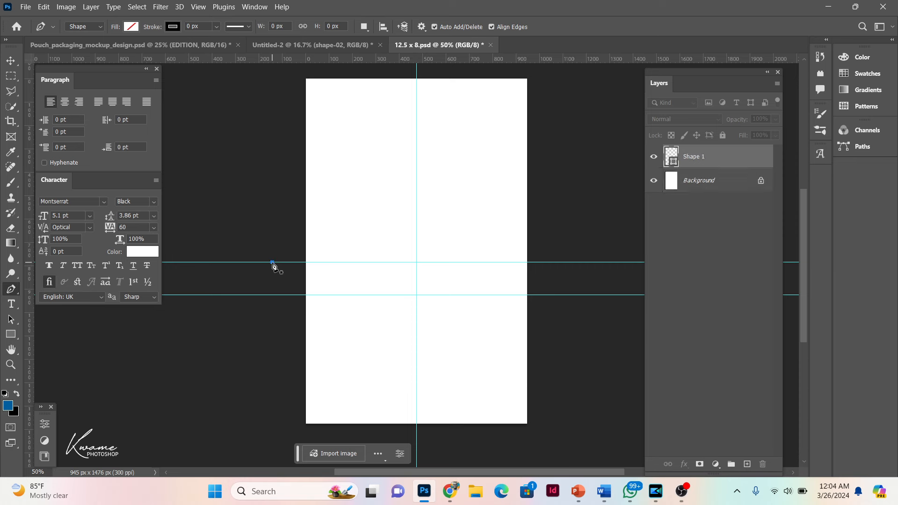
click(417, 295)
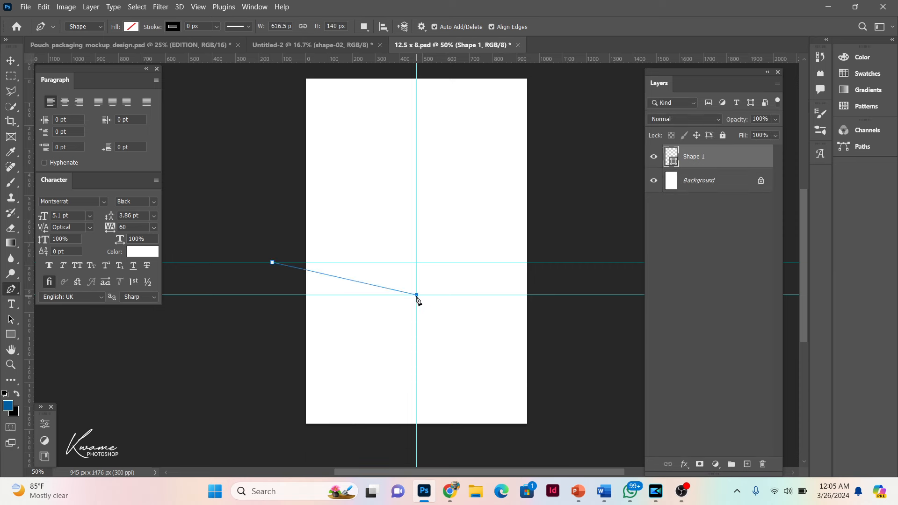
click(533, 263)
click(529, 76)
click(304, 70)
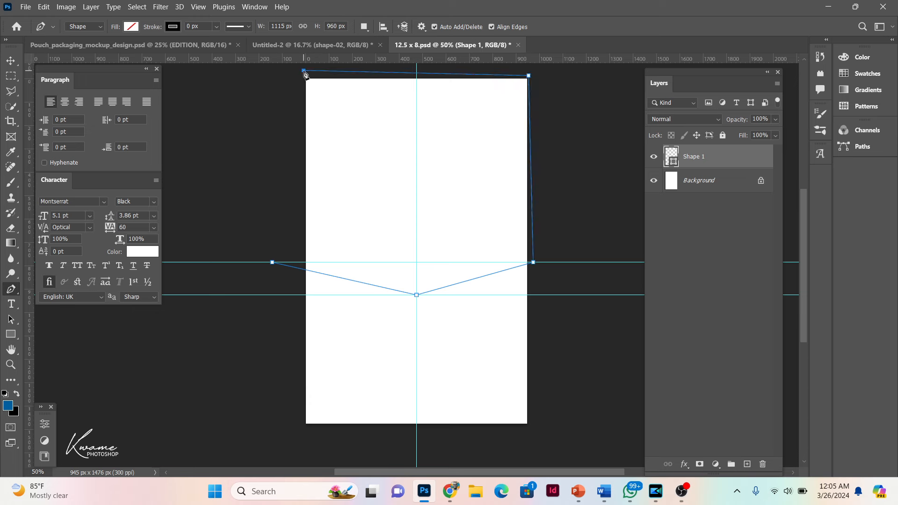
click(273, 263)
- Give the pointed shape a solid fill in colour #025e9d
click(134, 27)
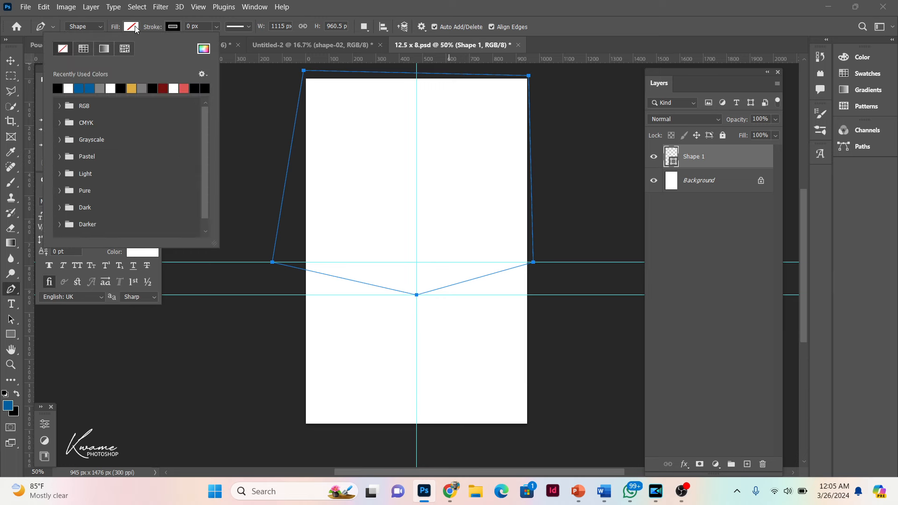
click(121, 88)
click(11, 65)
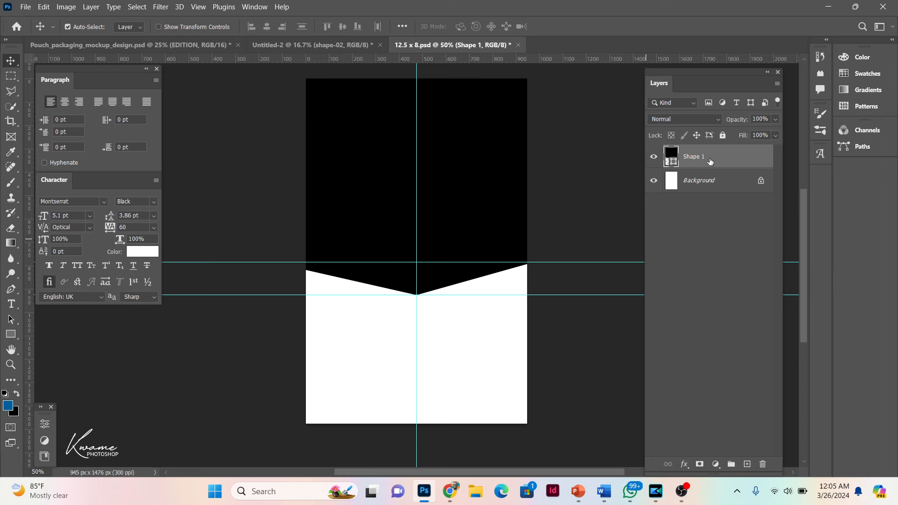
double_click(673, 150)
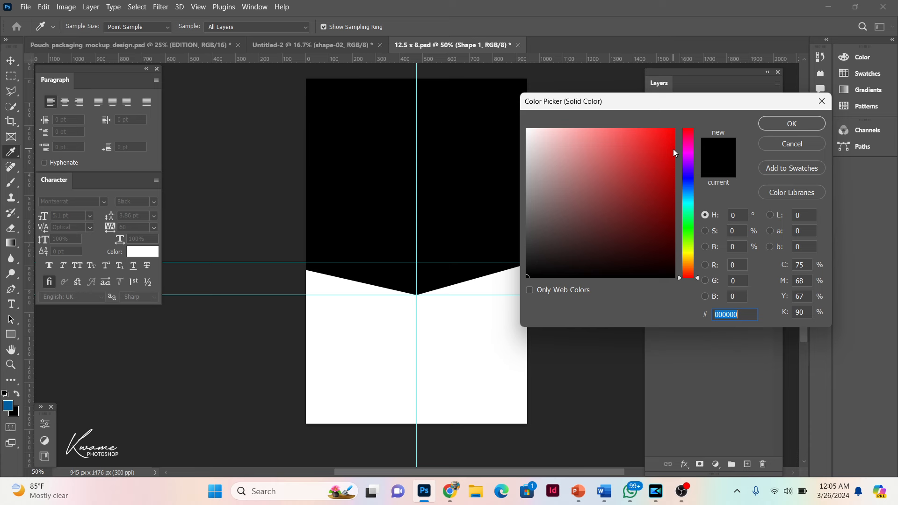
text(025)
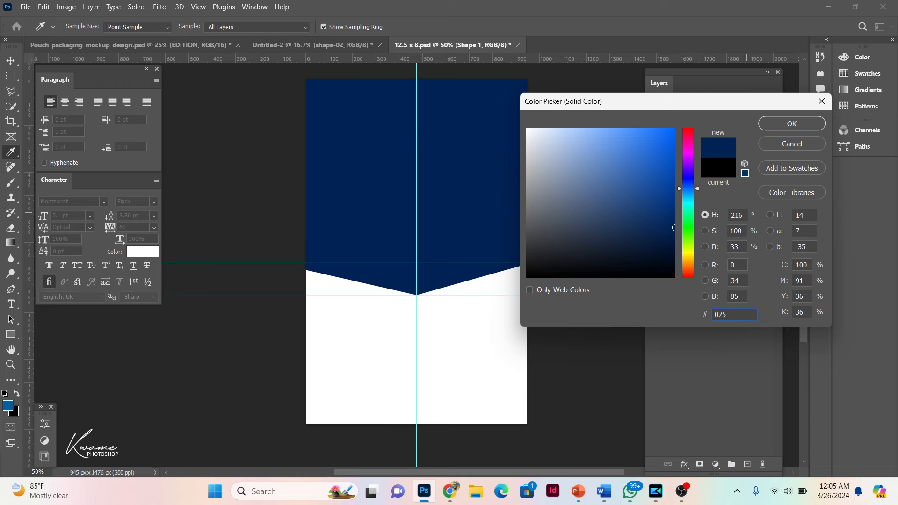
text(e)
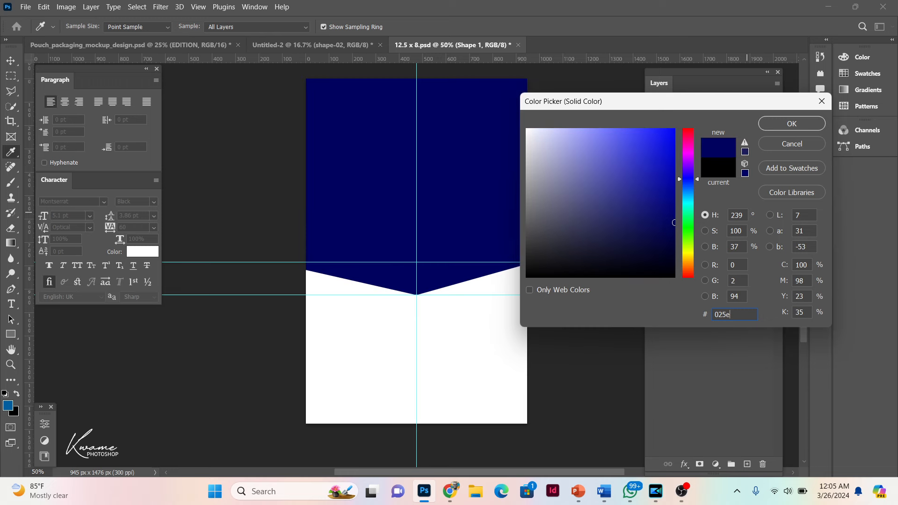
text(9)
text(d)
key(BackSpace)
text(d)
key(Return)
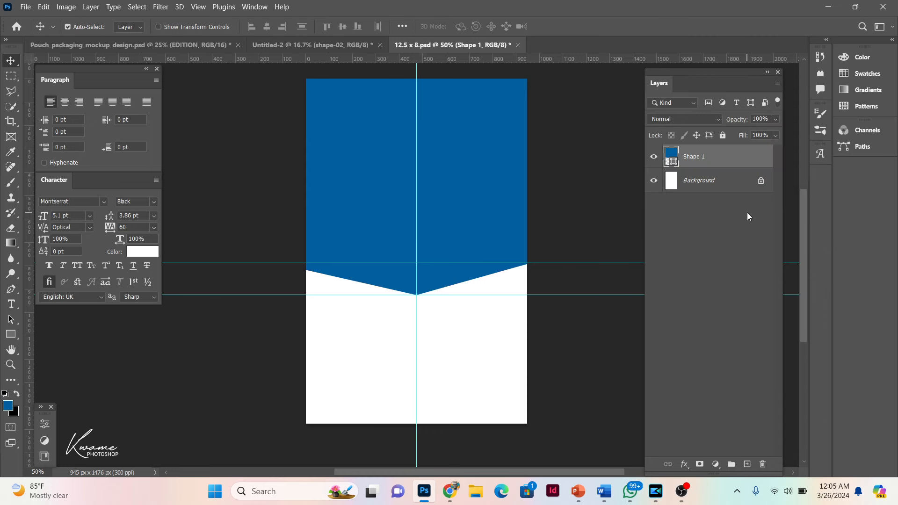
- Copy the geometric chevron pattern from Untitled-2 into the 12.5 x 8 document and enlarge it to about 371% to cover the page
click(274, 49)
drag(374, 178, 401, 185)
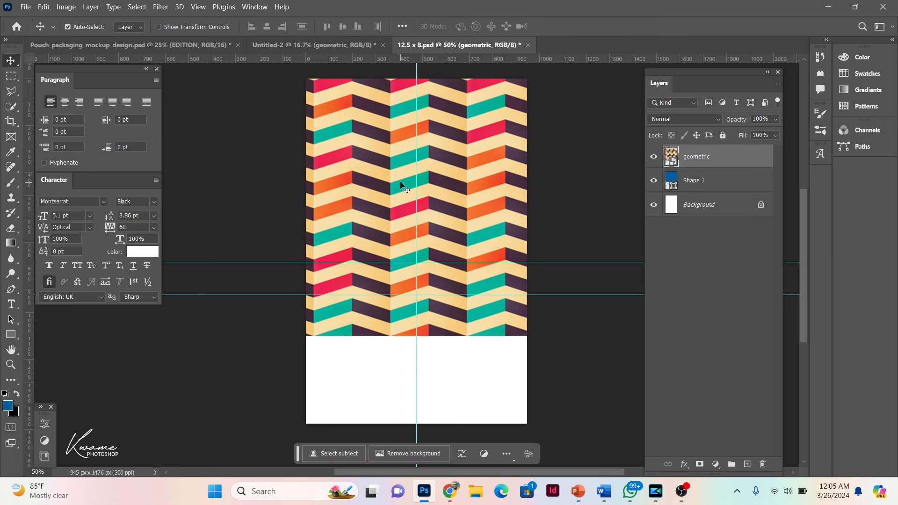
key(ctrl+t)
drag(544, 182, 611, 183)
drag(495, 200, 478, 253)
key(Return)
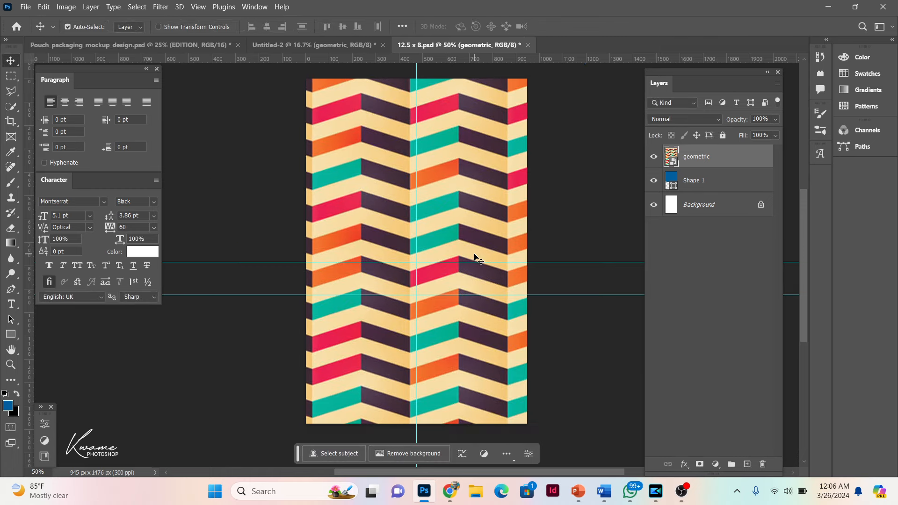
- Clip the geometric pattern to the blue shape and align its chevrons with the vertical centre guide
right_click(748, 162)
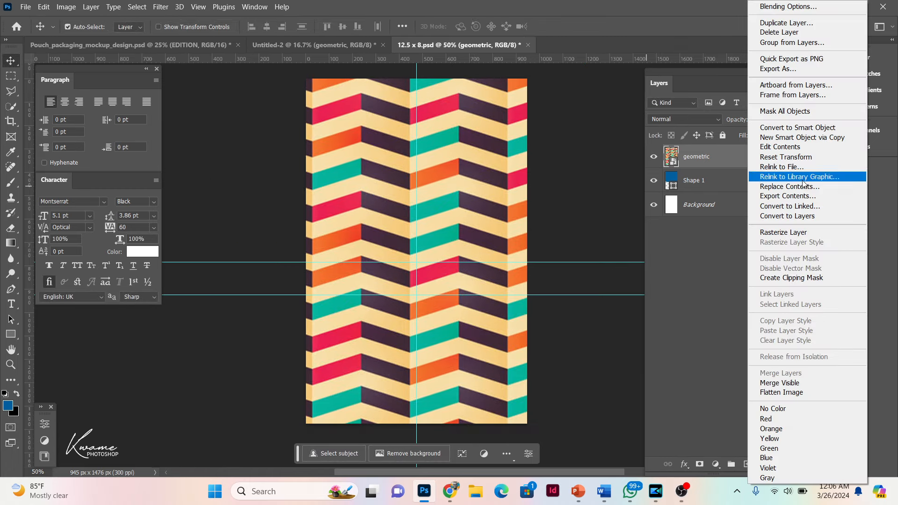
click(795, 278)
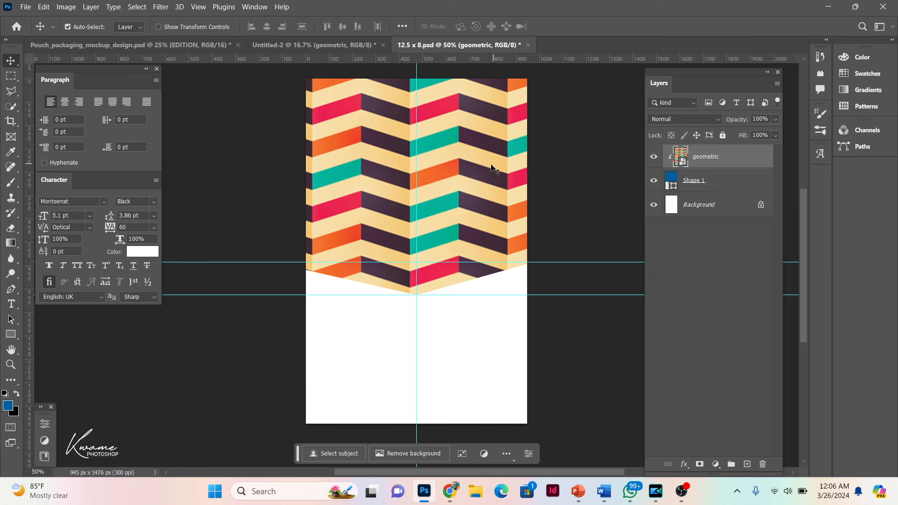
drag(491, 168, 497, 169)
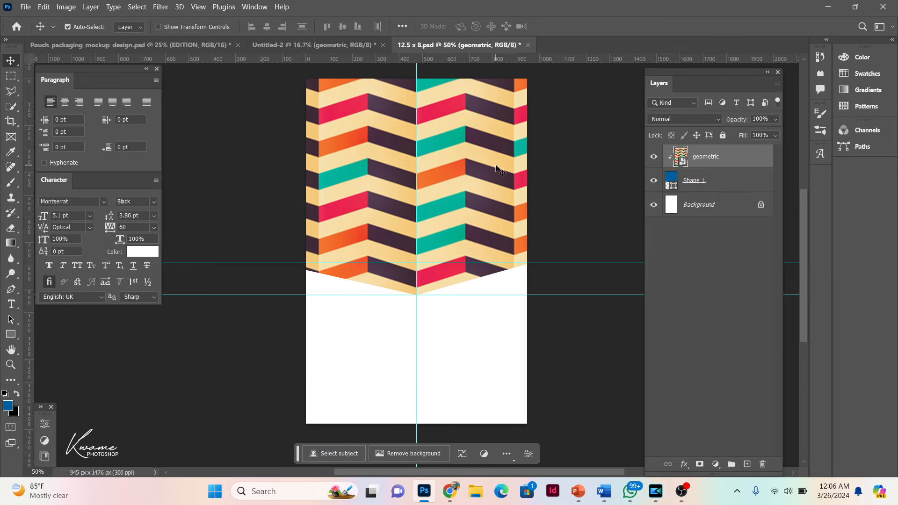
- Set the geometric layer's blend mode to Soft Light and its opacity to 30%
click(686, 119)
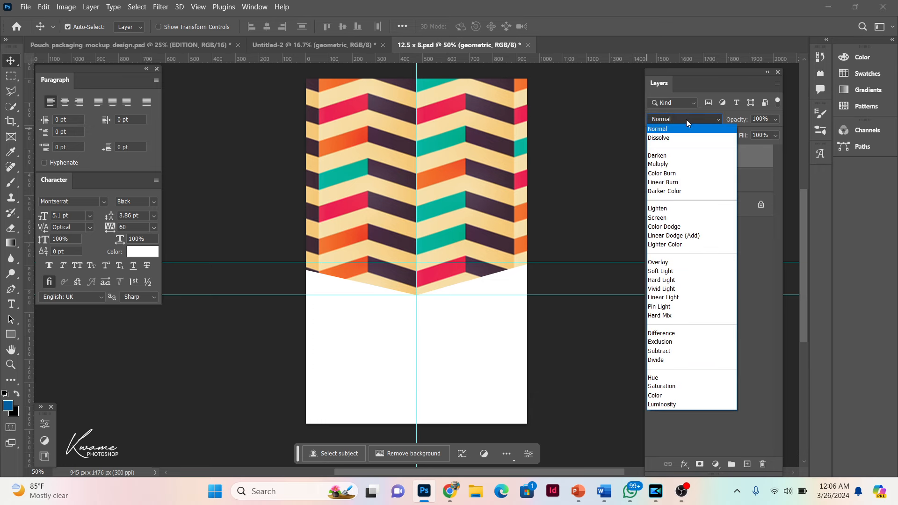
click(659, 272)
drag(738, 122, 707, 125)
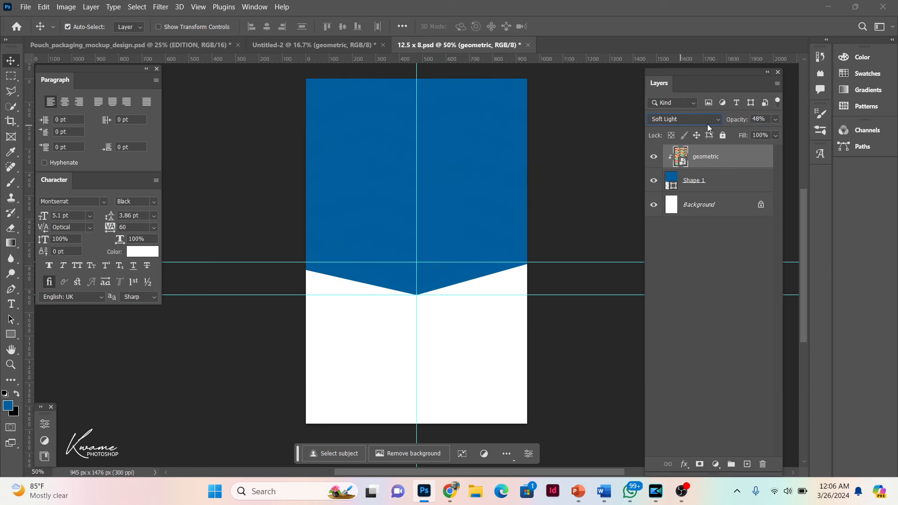
click(724, 123)
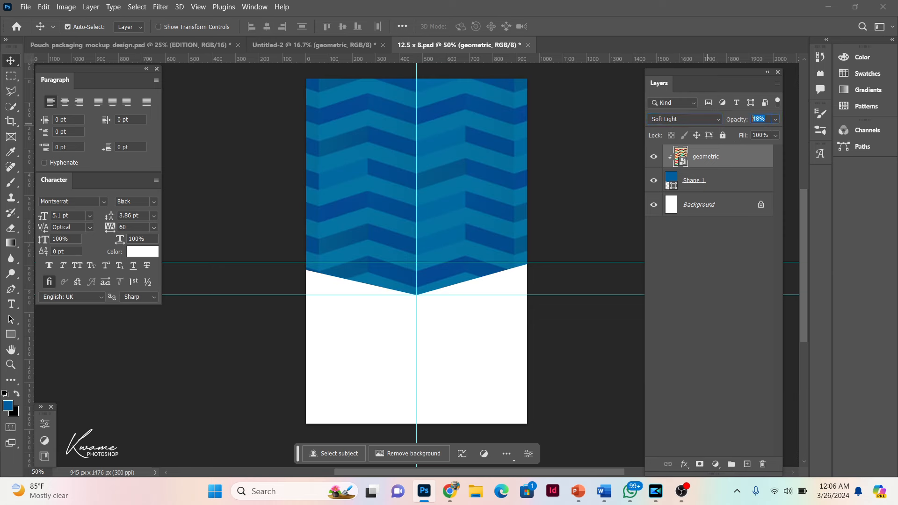
text(30)
- Scale the geometric pattern down to about 257% and reposition it to cover the whole blue shape
drag(459, 169, 509, 182)
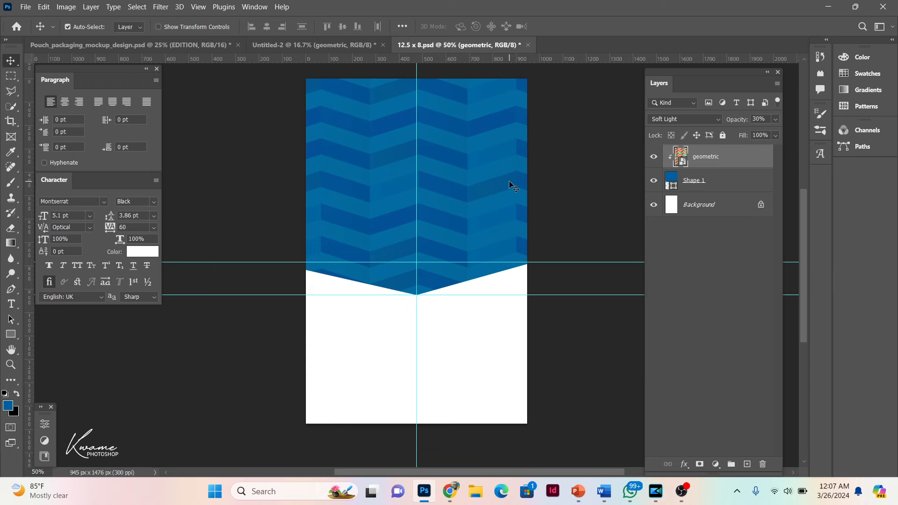
key(ctrl+t)
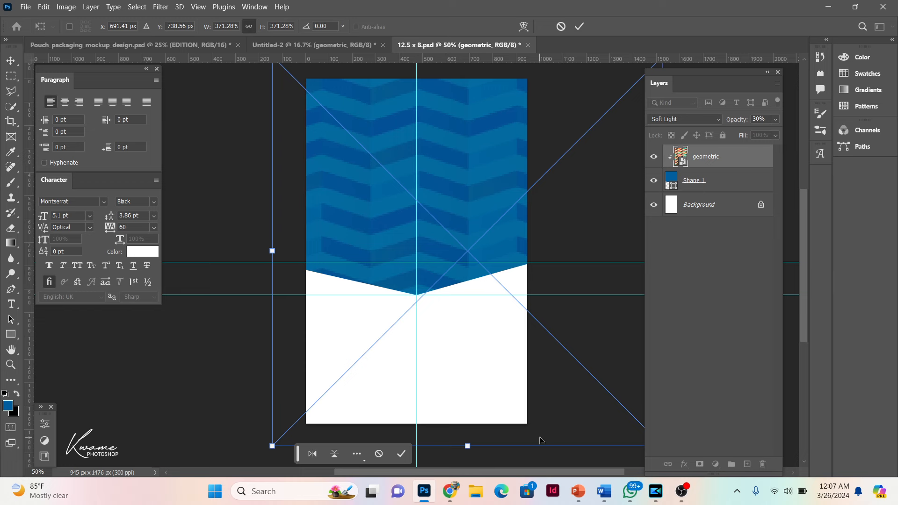
drag(467, 446, 465, 326)
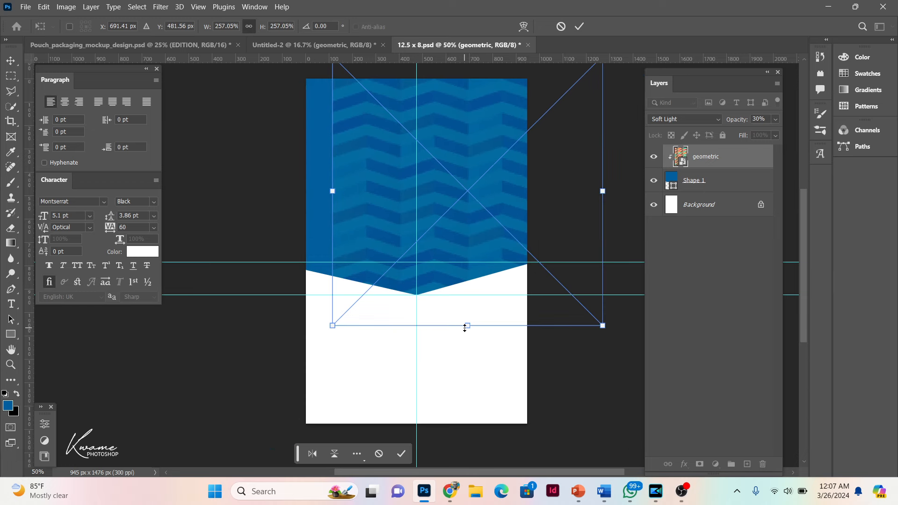
drag(492, 273, 447, 283)
key(Return)
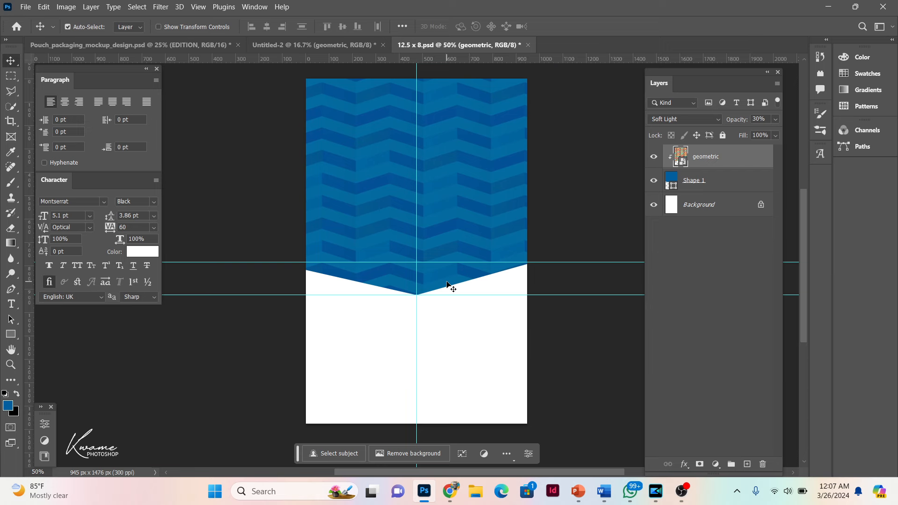
- Group the geometric pattern with the blue shape and lock the group
drag(559, 186, 477, 279)
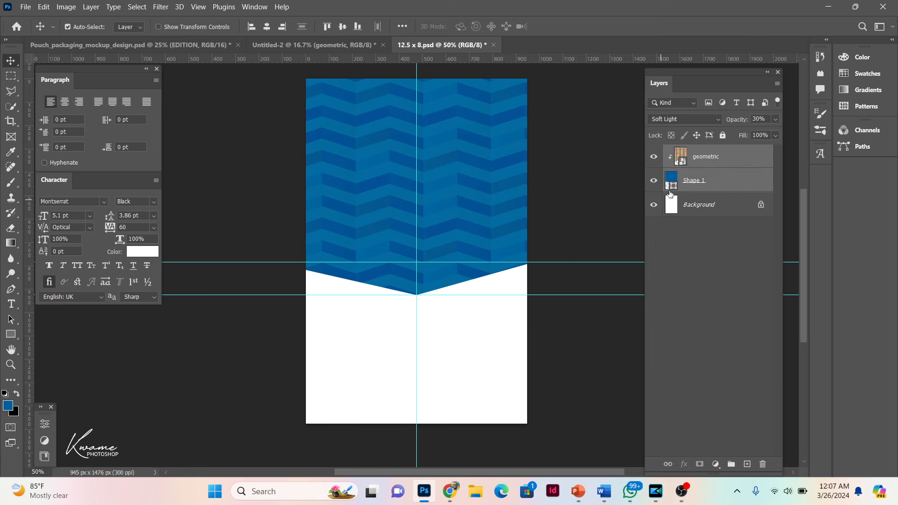
key(ctrl+g)
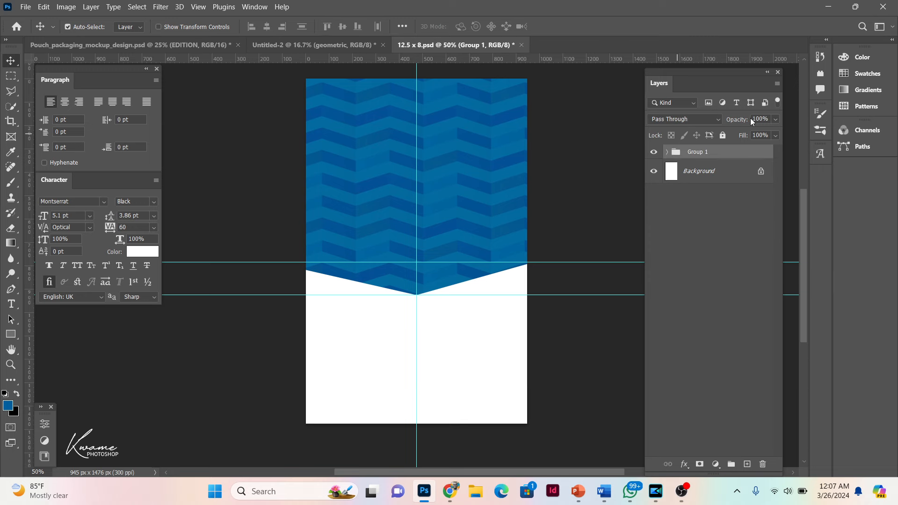
click(723, 135)
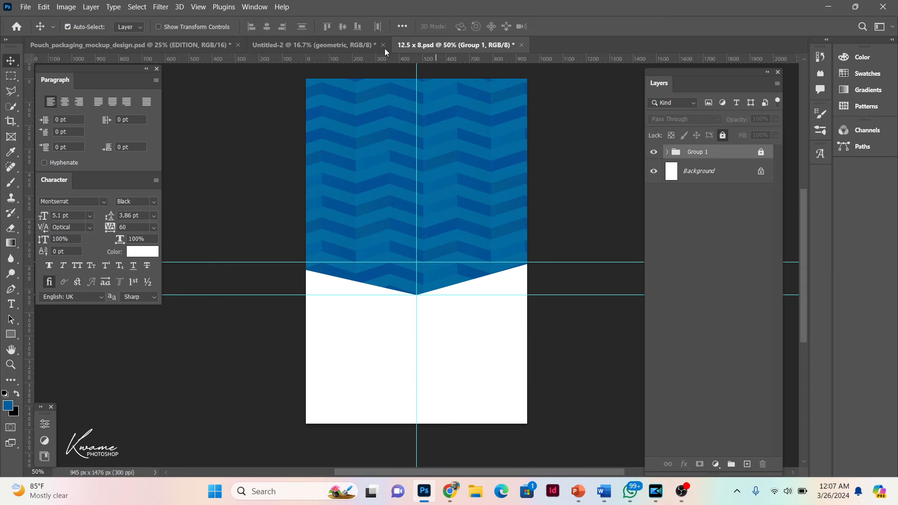
- Bring the Healthy SipBite badge from Untitled-2 into the 12.5 x 8 document, shrink it and centre it on the vertical guide near the top
click(355, 46)
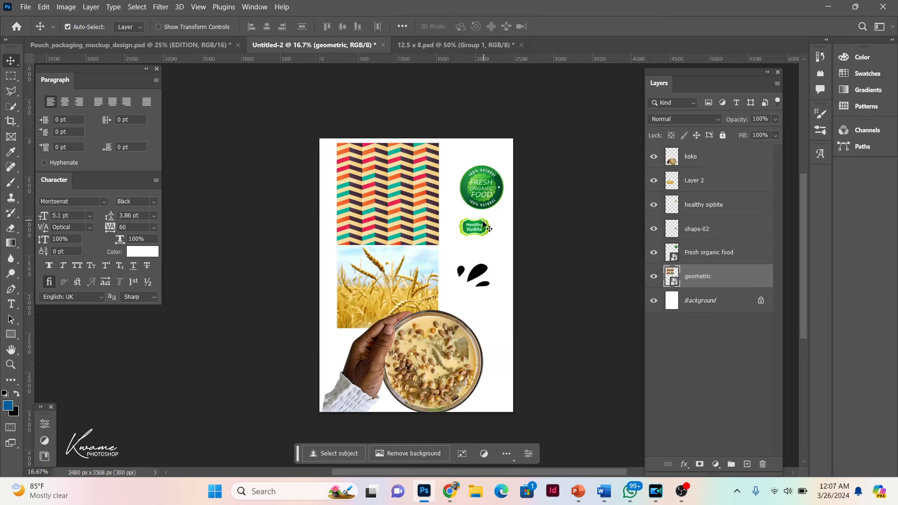
mouse_move(475, 227)
mouse_down()
mouse_move(457, 47)
mouse_move(447, 82)
mouse_up()
drag(405, 128, 405, 127)
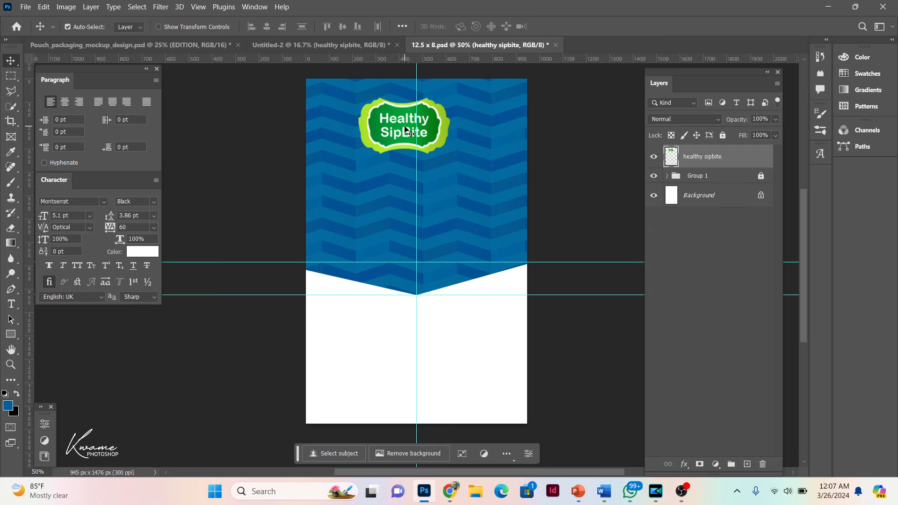
key(ctrl+t)
drag(405, 98, 416, 121)
key(Return)
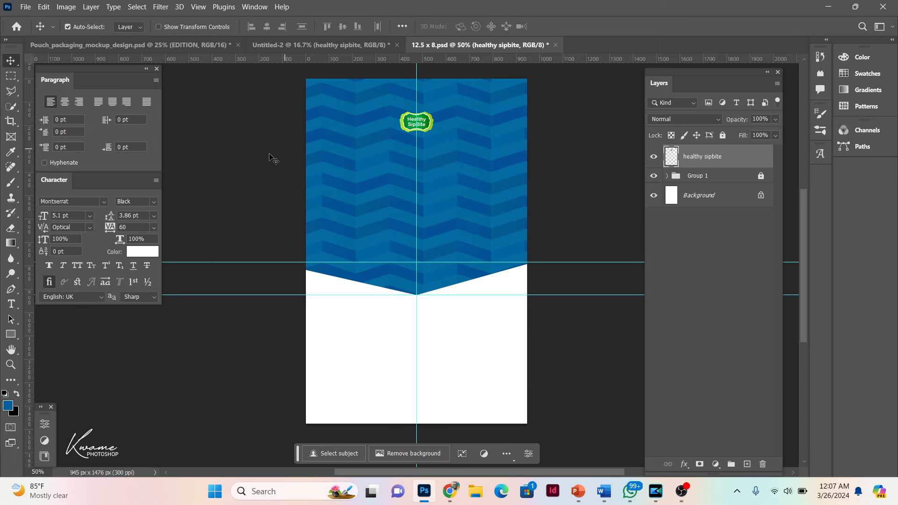
- Add the text HAUSA below the badge and set its size to 34 pt
click(12, 304)
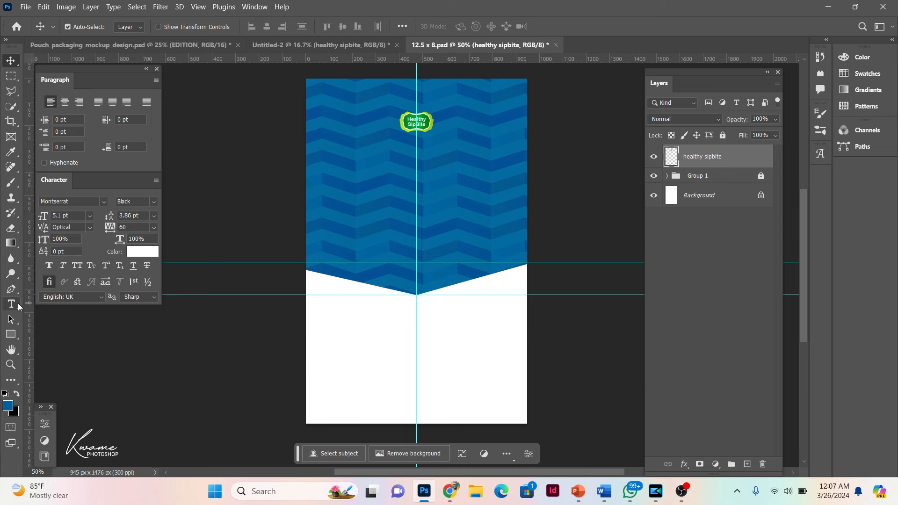
click(351, 173)
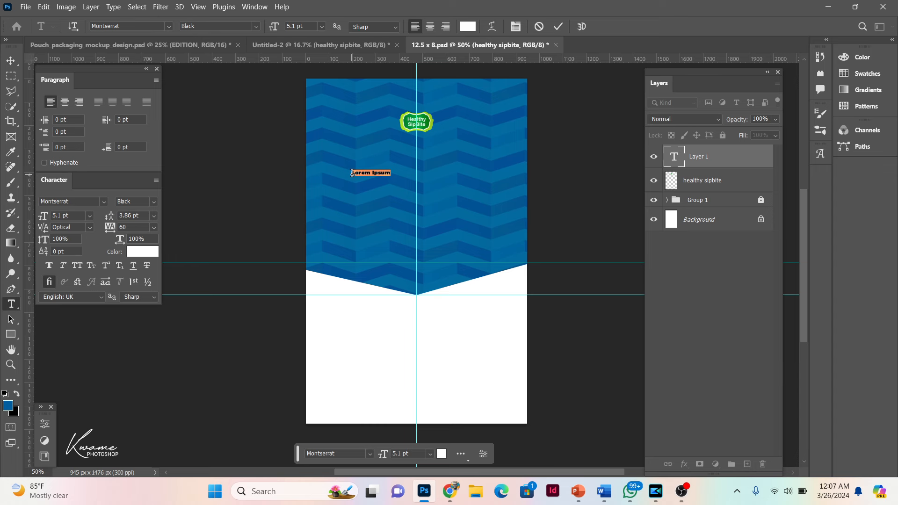
key(BackSpace)
double_click(352, 173)
drag(270, 27, 290, 33)
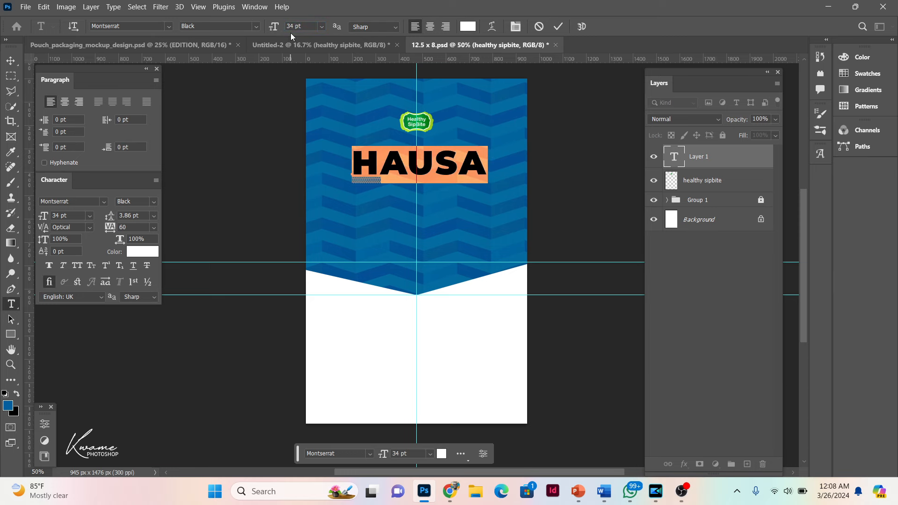
- Set the HAUSA text's font to Luckiest Guy Regular and its tracking to -20
click(144, 27)
text(GUY)
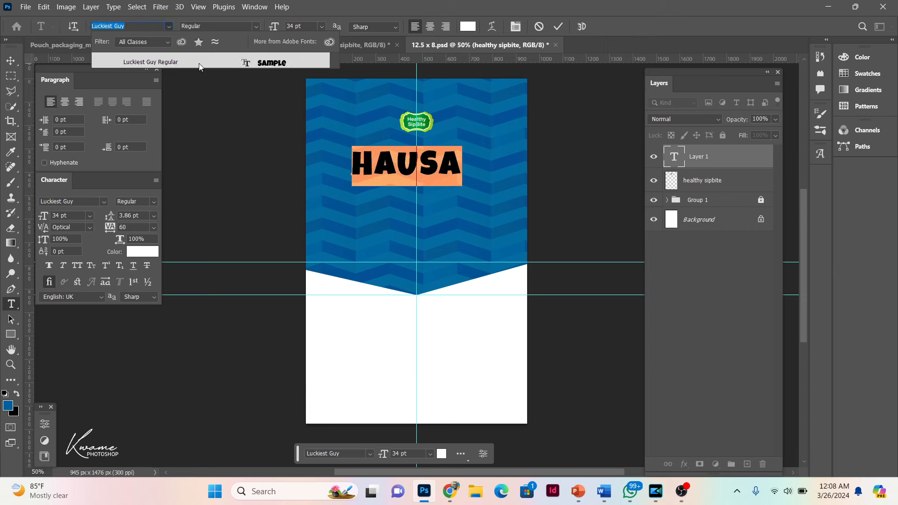
click(198, 64)
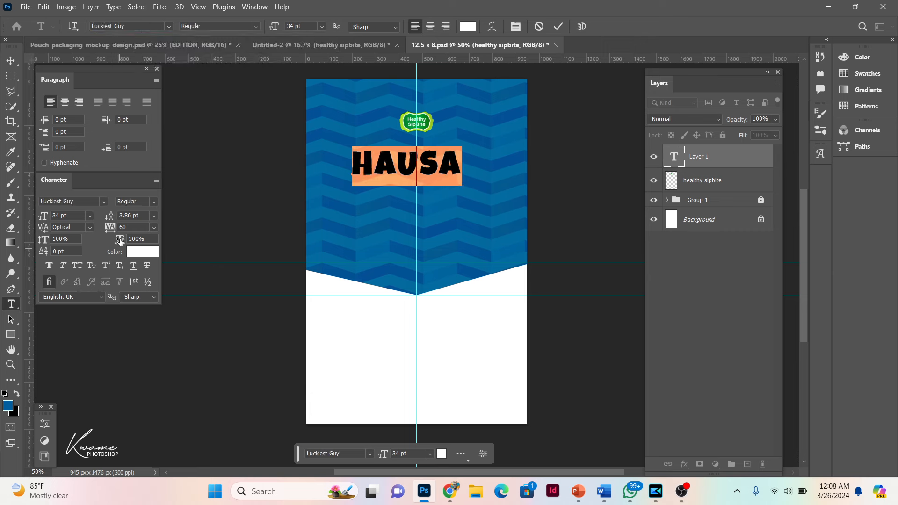
drag(110, 229, 107, 233)
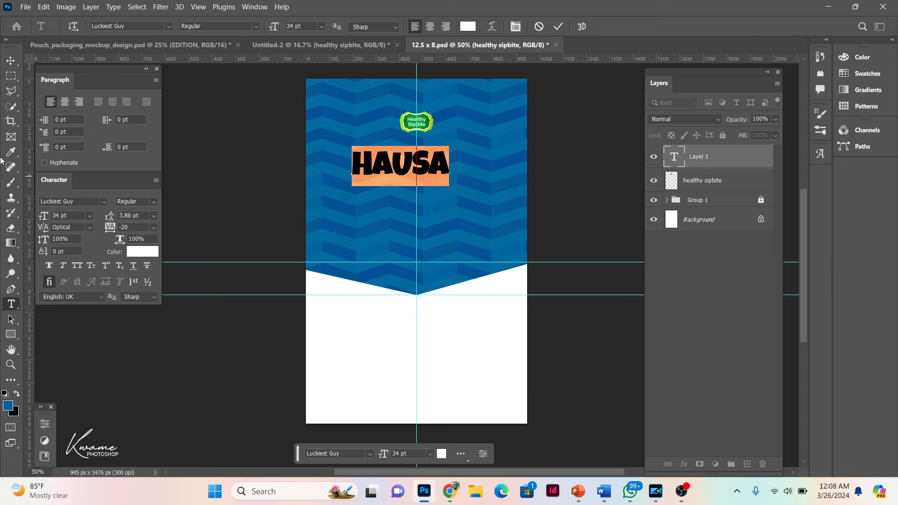
- Centre the HAUSA text on the vertical guide under the badge and scale it down to about 24.78 pt
click(11, 61)
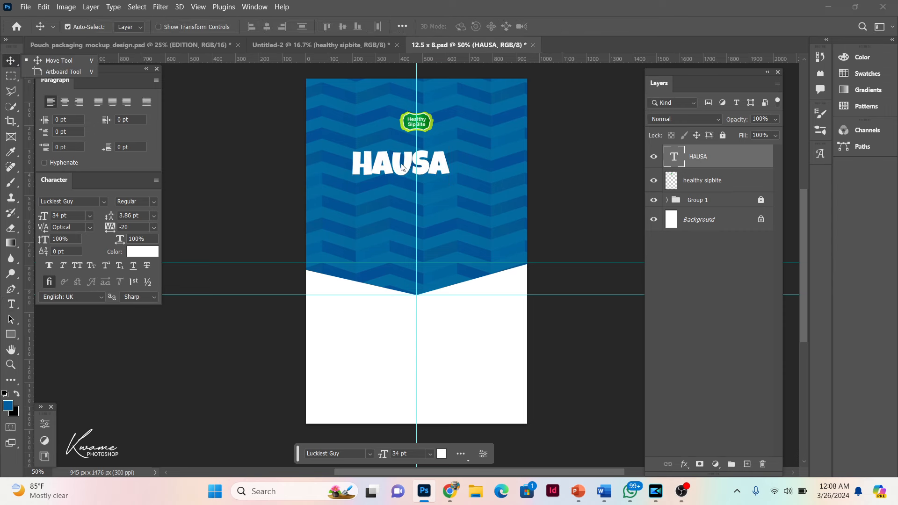
drag(398, 165, 414, 162)
key(ctrl+t)
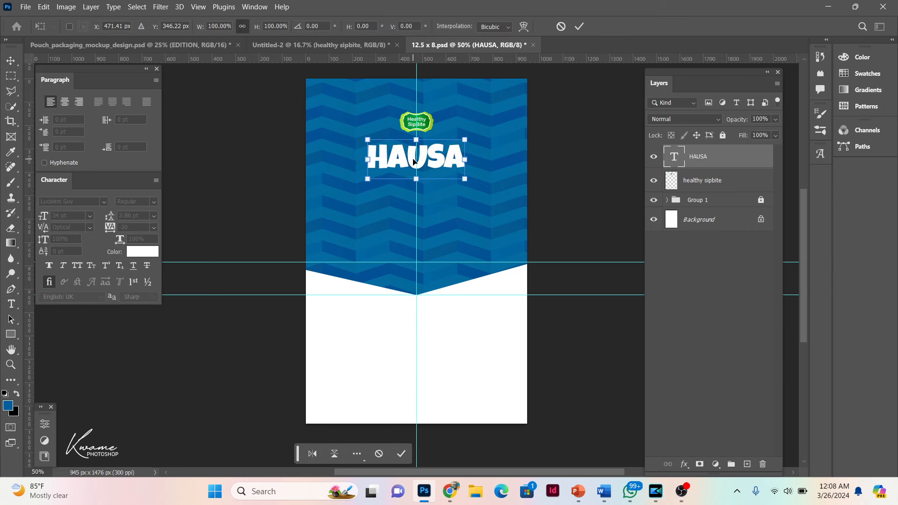
drag(417, 179, 418, 169)
key(Return)
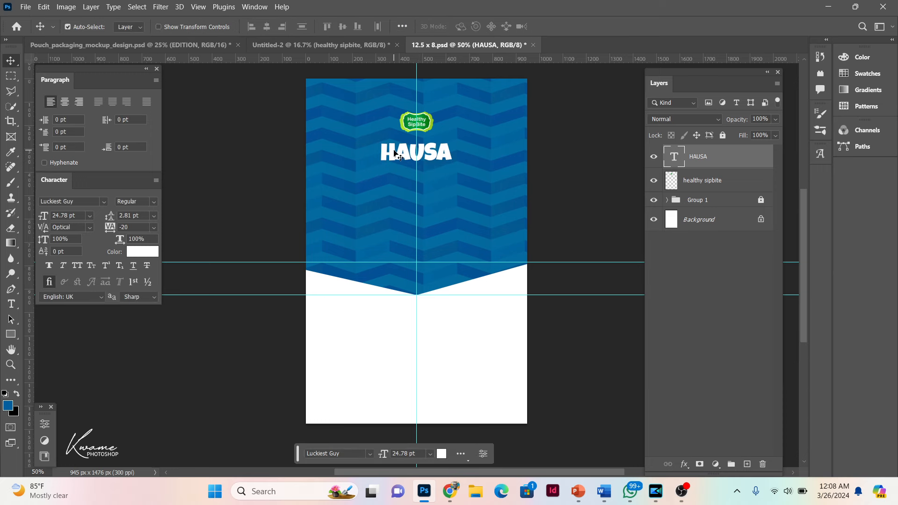
- Duplicate the HAUSA text below the original and change the copy's wording to KOKO
key(ctrl+j)
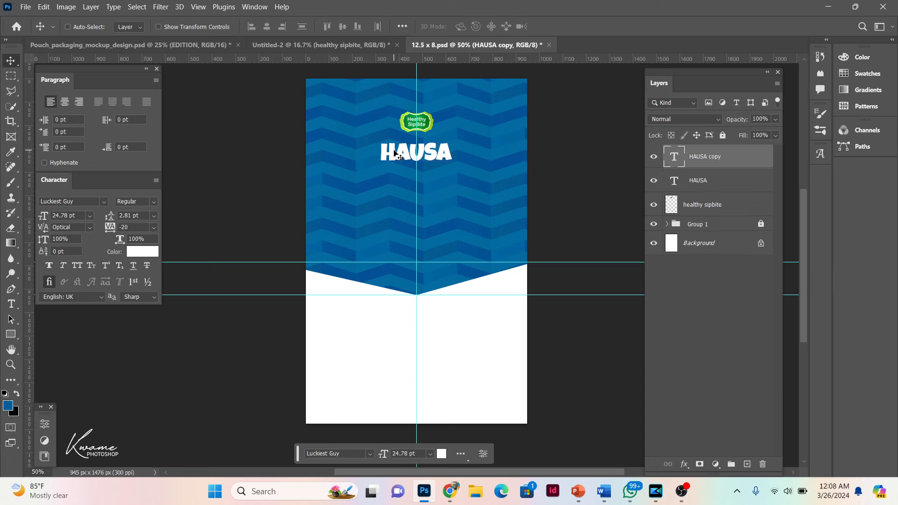
drag(397, 155, 396, 200)
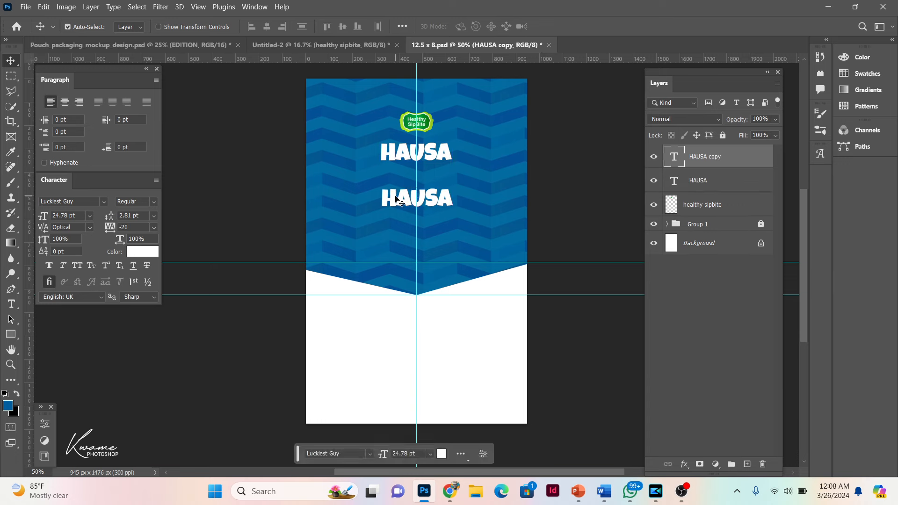
double_click(396, 194)
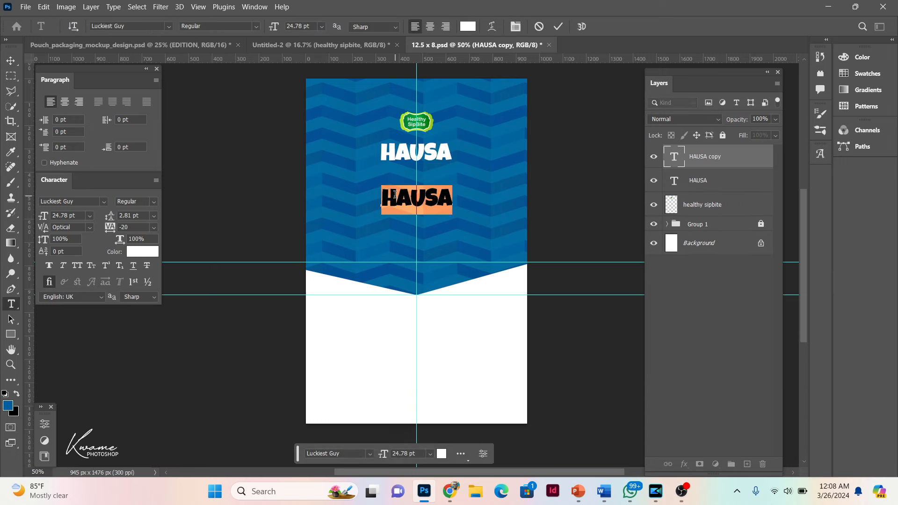
text(KoKo)
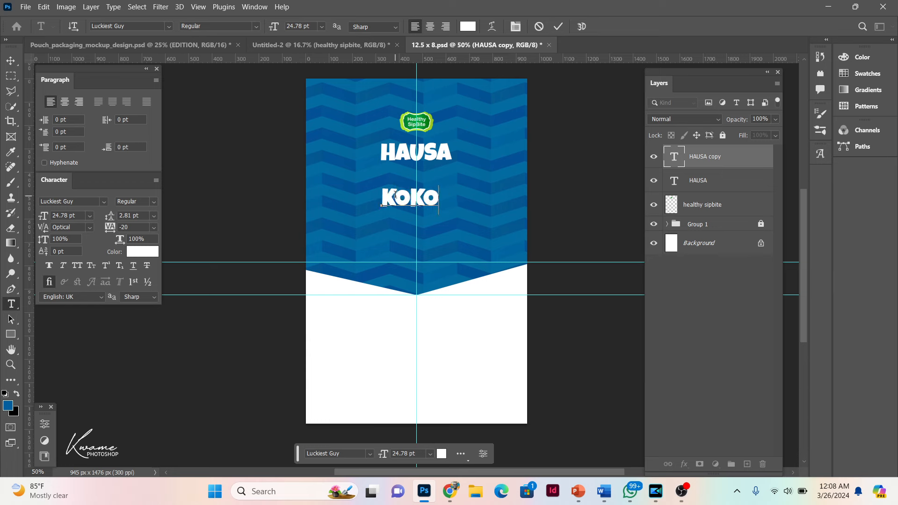
- Set the KOKO text's size to 71 pt and centre it on the vertical guide beneath HAUSA
double_click(396, 195)
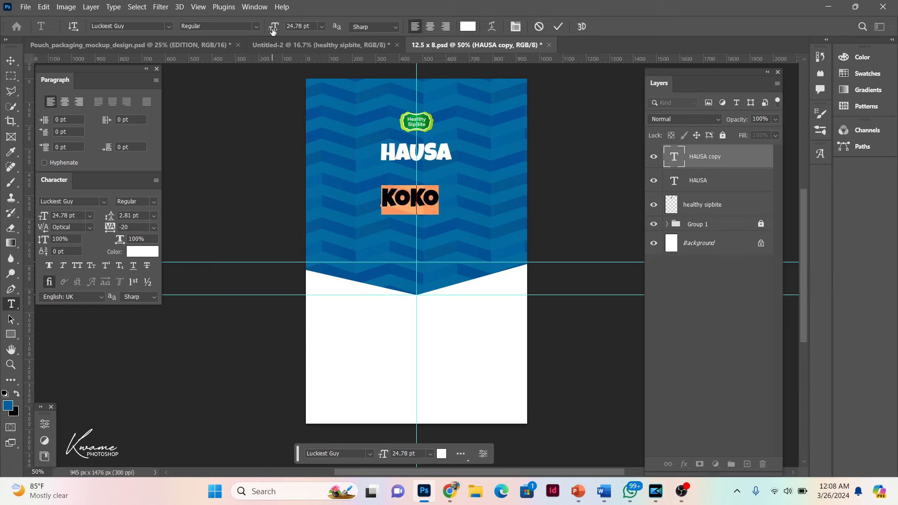
drag(273, 31, 301, 35)
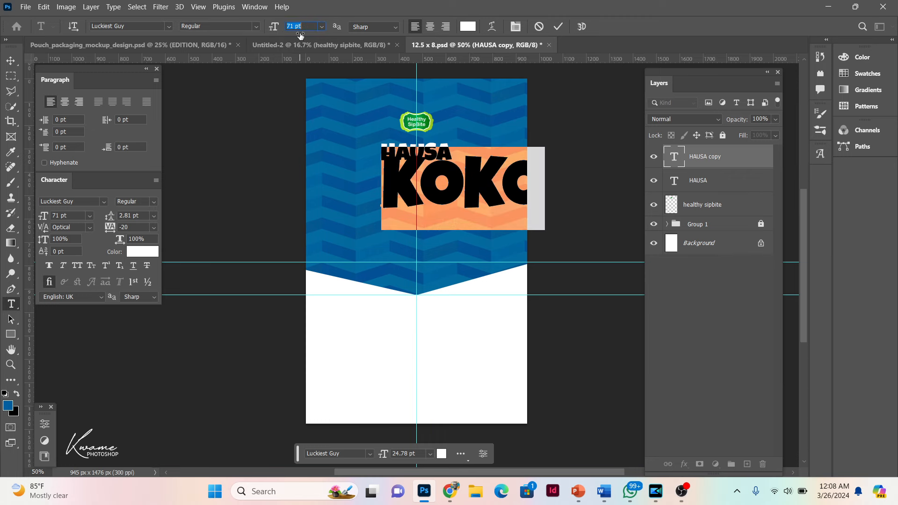
click(10, 61)
drag(472, 180, 426, 197)
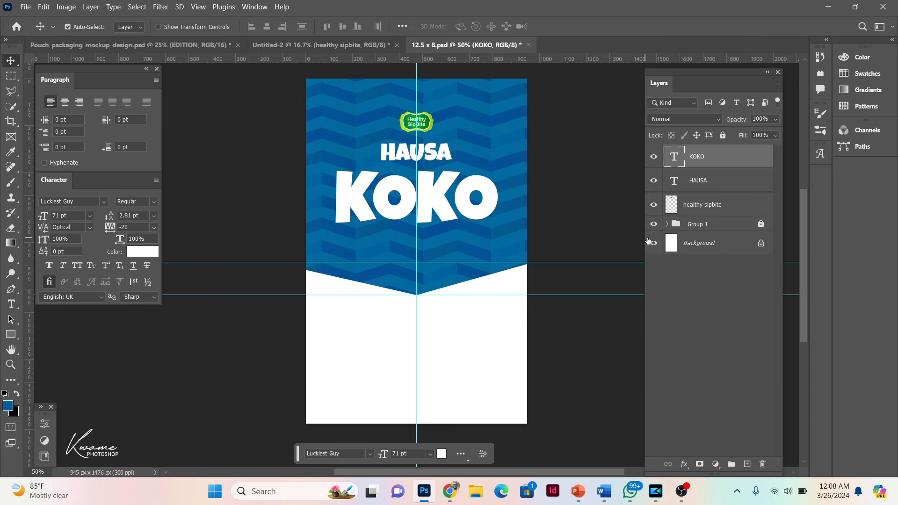
- Unlock Group 1, duplicate its geometric layer and move the copy directly above the KOKO text layer
click(761, 224)
click(667, 224)
click(726, 253)
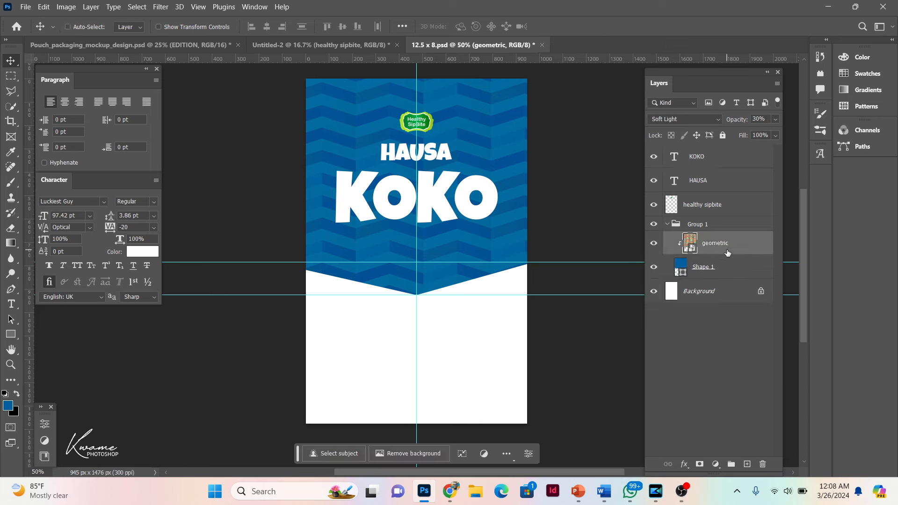
key(ctrl+j)
drag(727, 253, 720, 157)
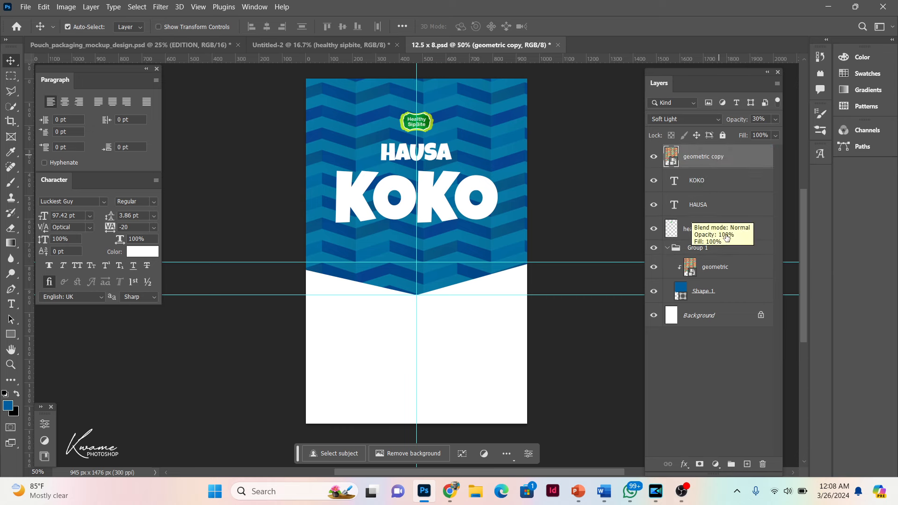
- Lock and collapse Group 1 again and hide the geometric copy layer
click(711, 248)
click(724, 139)
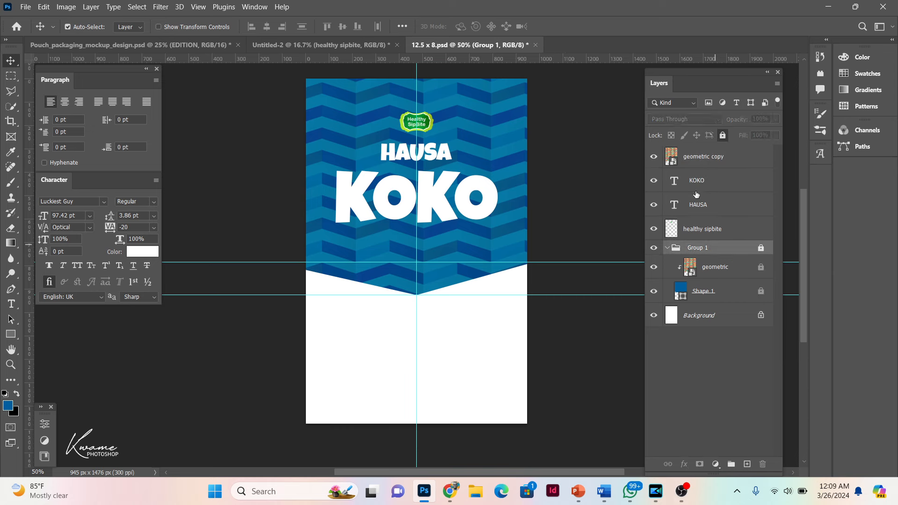
click(665, 249)
click(654, 159)
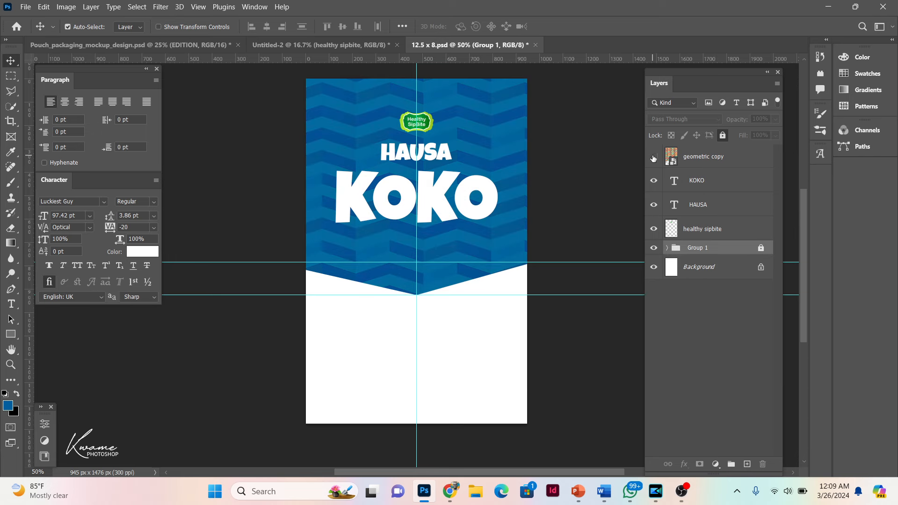
- Change the KOKO text's colour to the blue 046b9f sampled from the header background
click(438, 194)
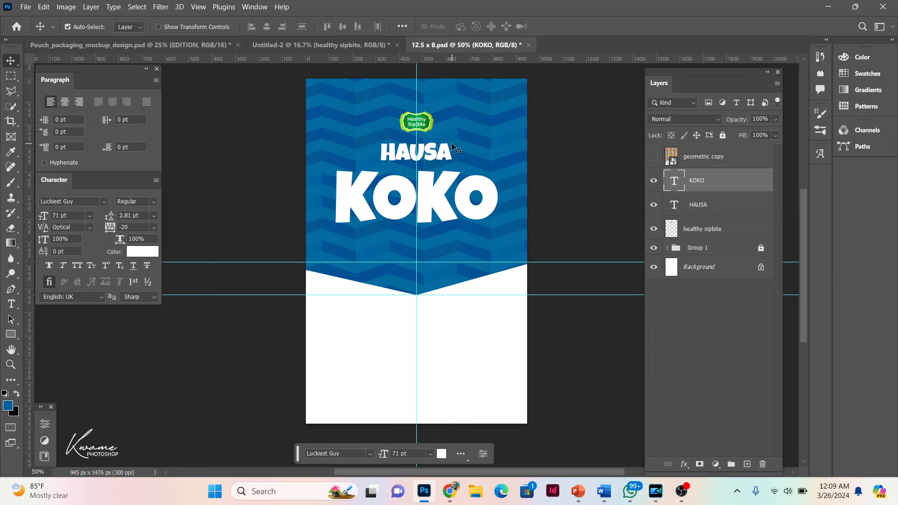
click(134, 255)
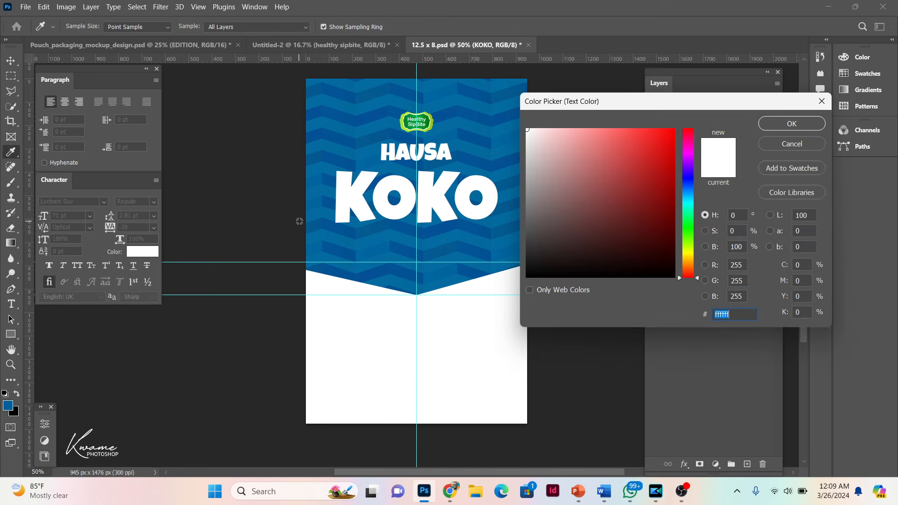
click(325, 215)
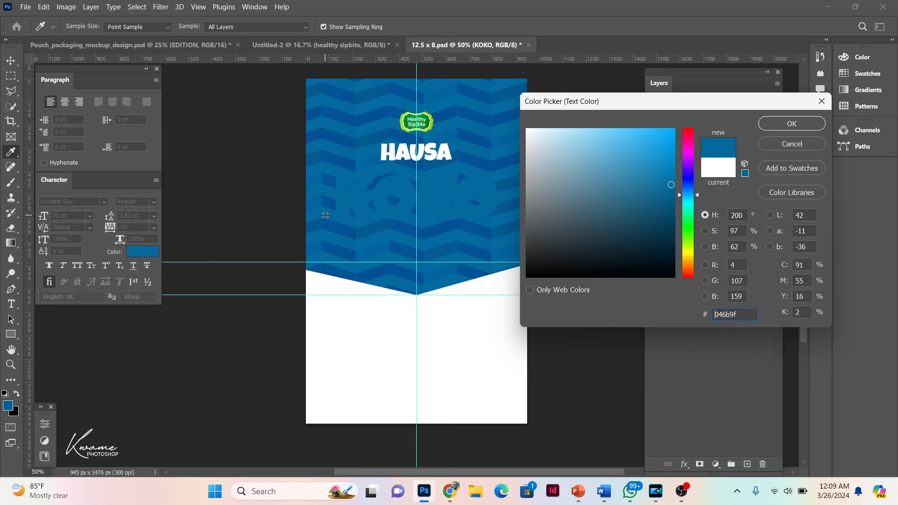
key(Return)
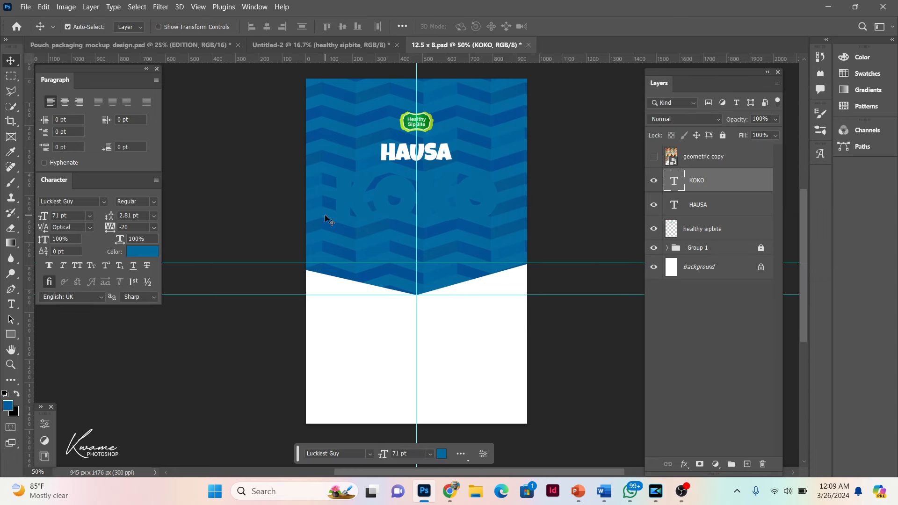
- Show the geometric copy layer and clip it to the KOKO text
click(654, 158)
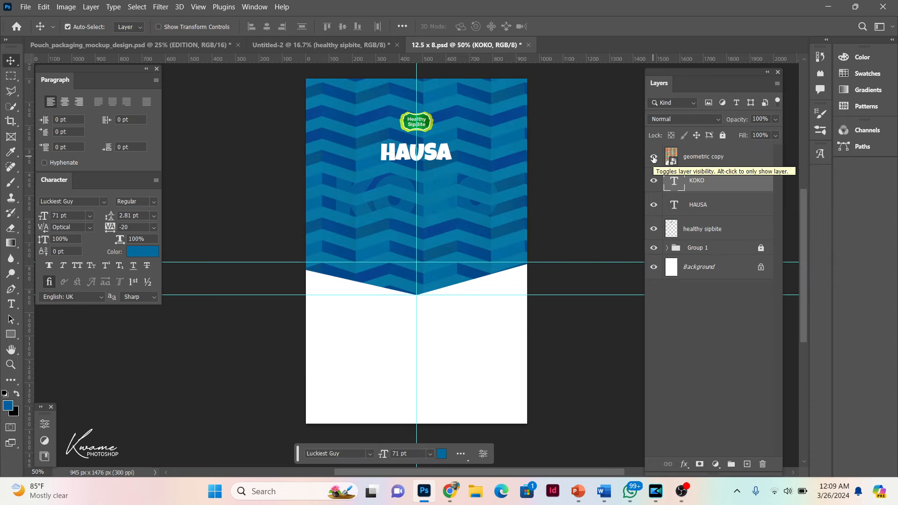
click(715, 158)
right_click(714, 158)
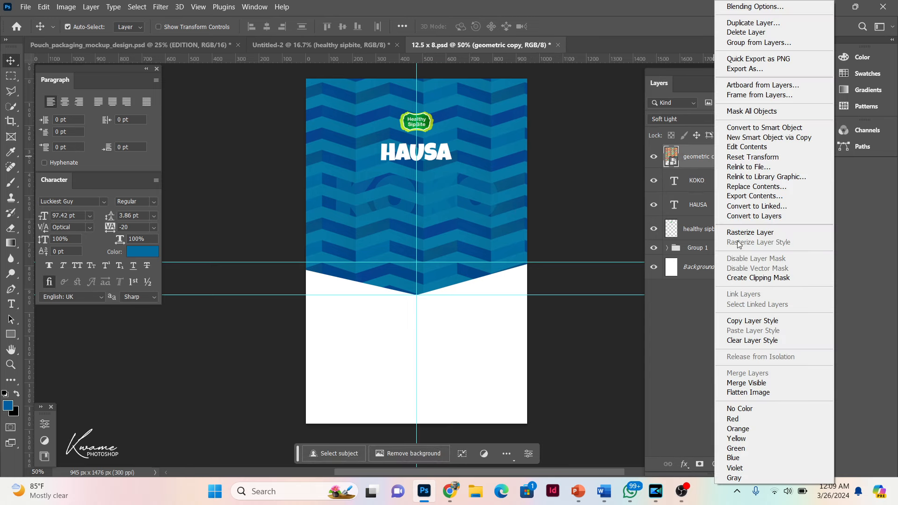
click(730, 278)
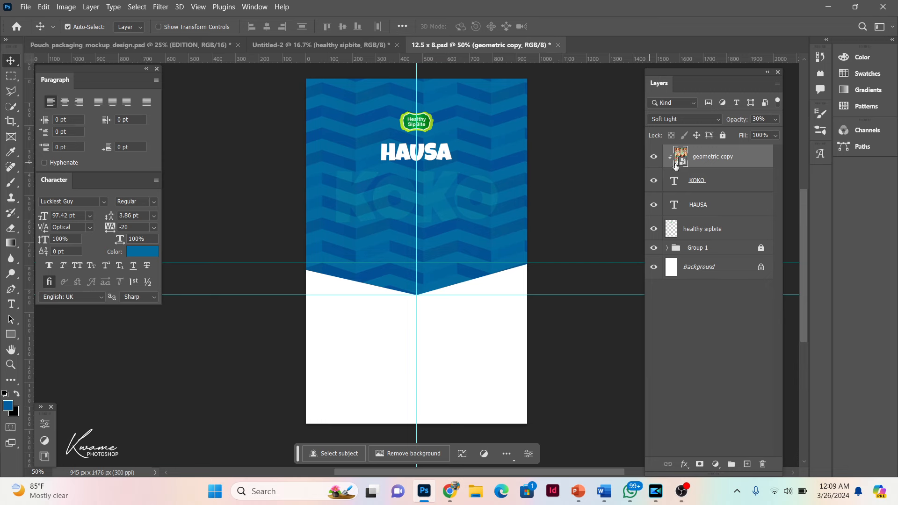
- Add a white 38 px stroke outside the KOKO text
click(735, 186)
double_click(735, 185)
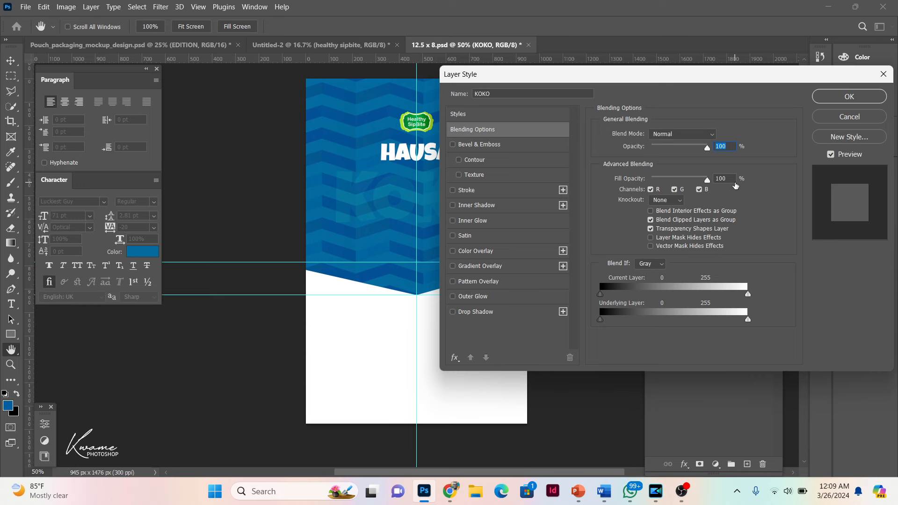
click(478, 192)
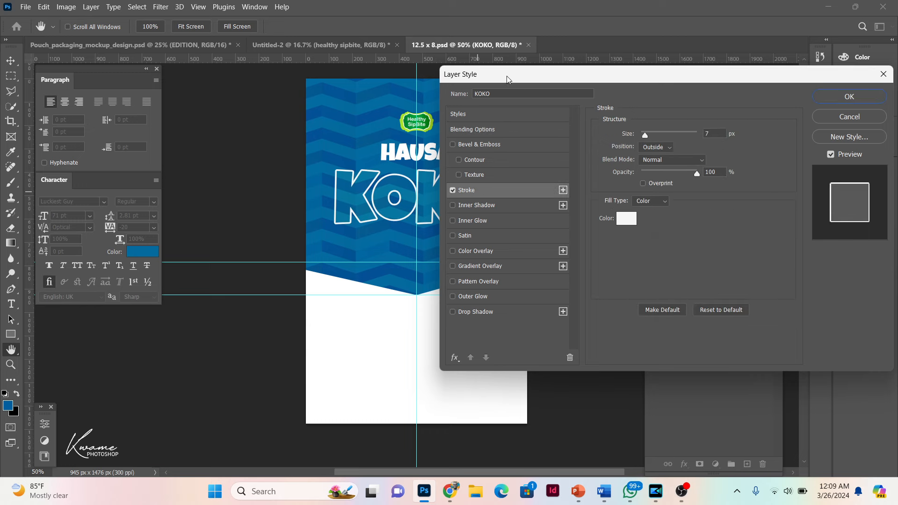
drag(507, 76, 596, 65)
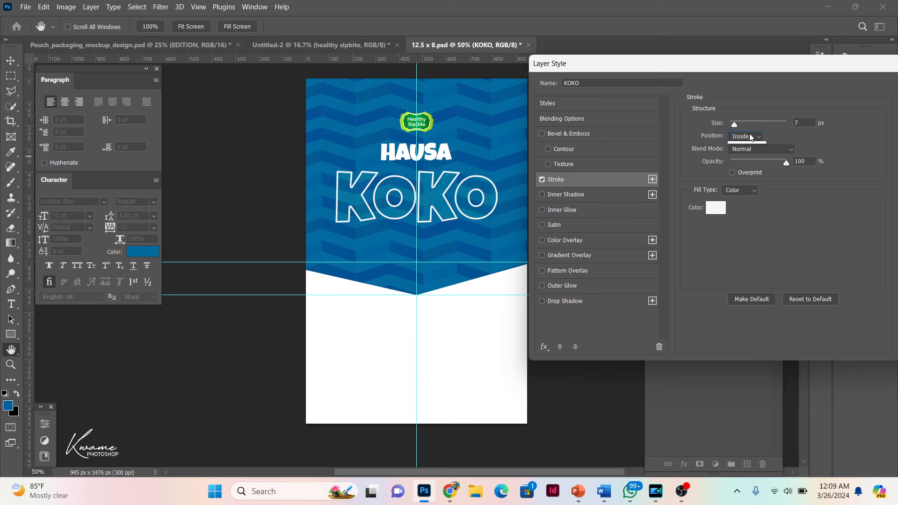
click(740, 136)
click(751, 145)
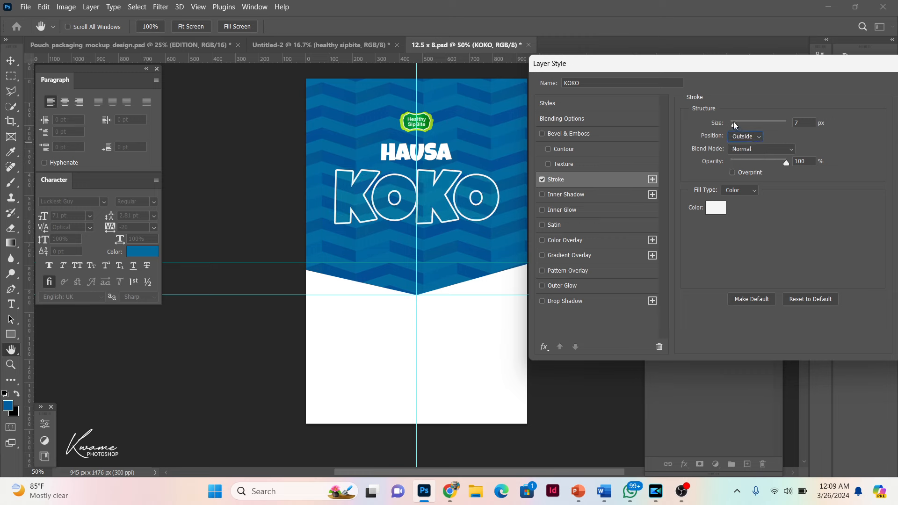
drag(734, 124, 742, 126)
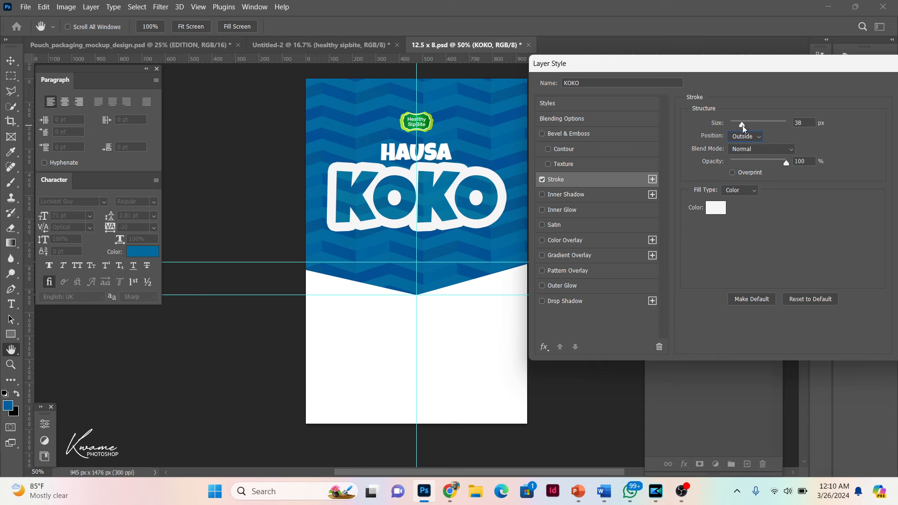
key(Return)
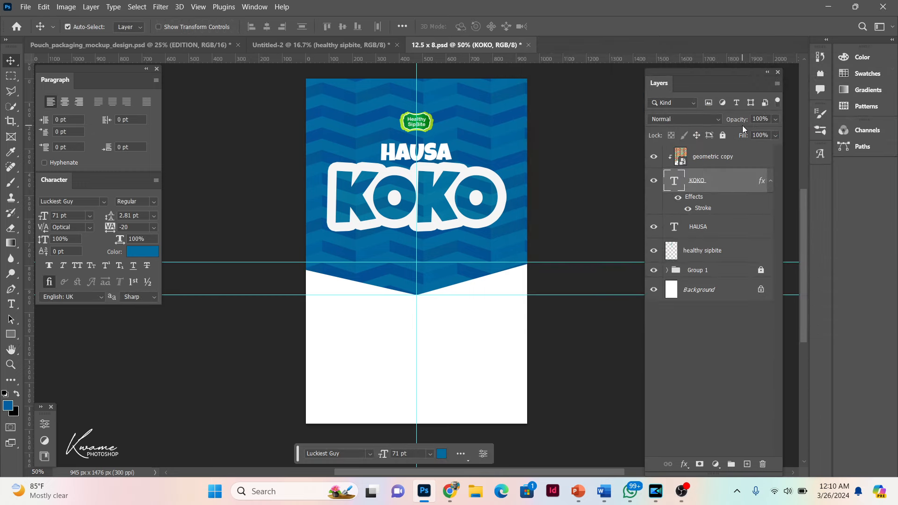
click(489, 202)
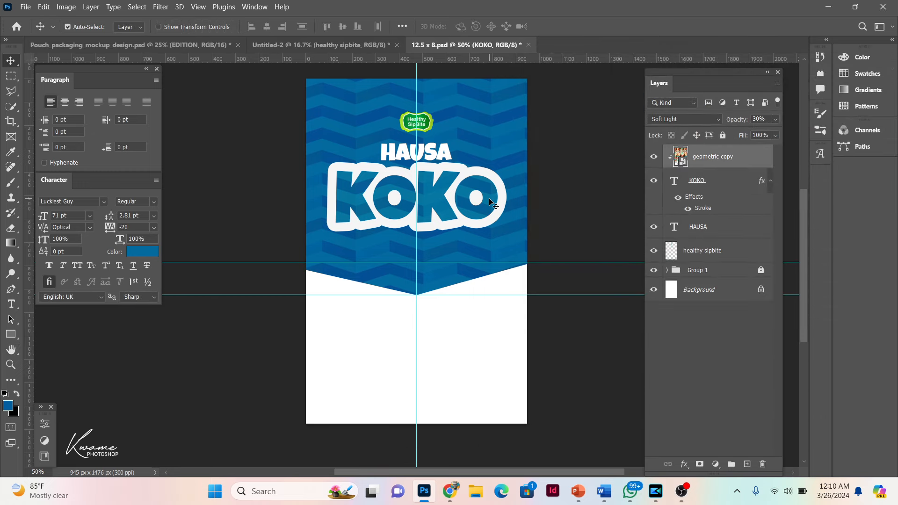
drag(736, 121, 747, 122)
key(ctrl+z)
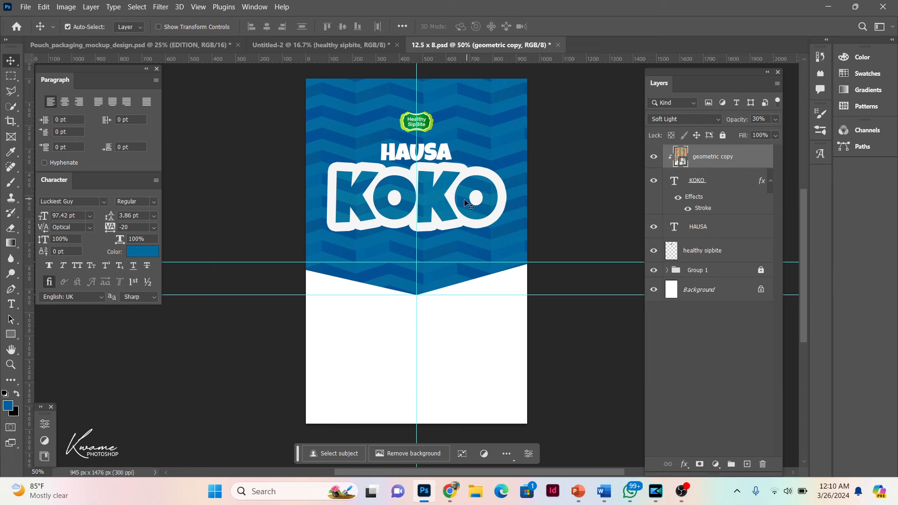
mouse_move(440, 185)
mouse_down()
mouse_move(440, 197)
mouse_move(440, 189)
mouse_up()
key(ctrl+z)
key(ctrl+z)
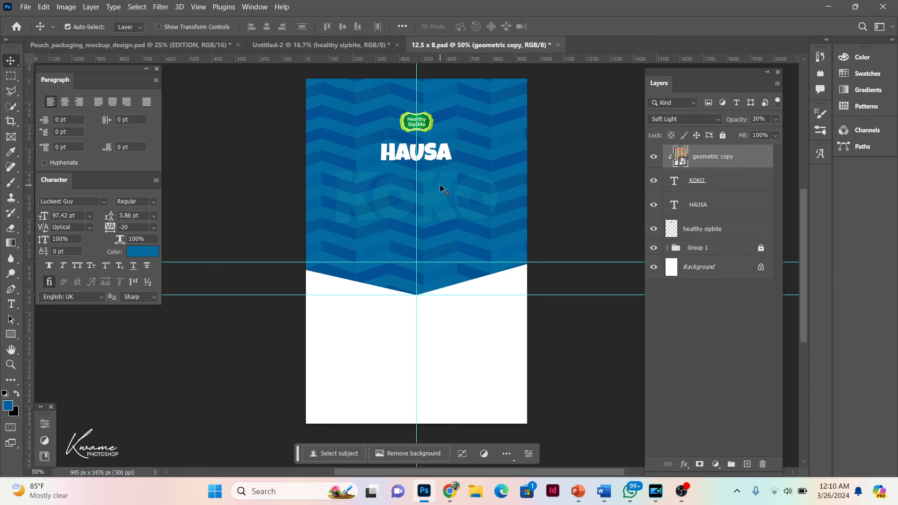
key(ctrl+shift+z)
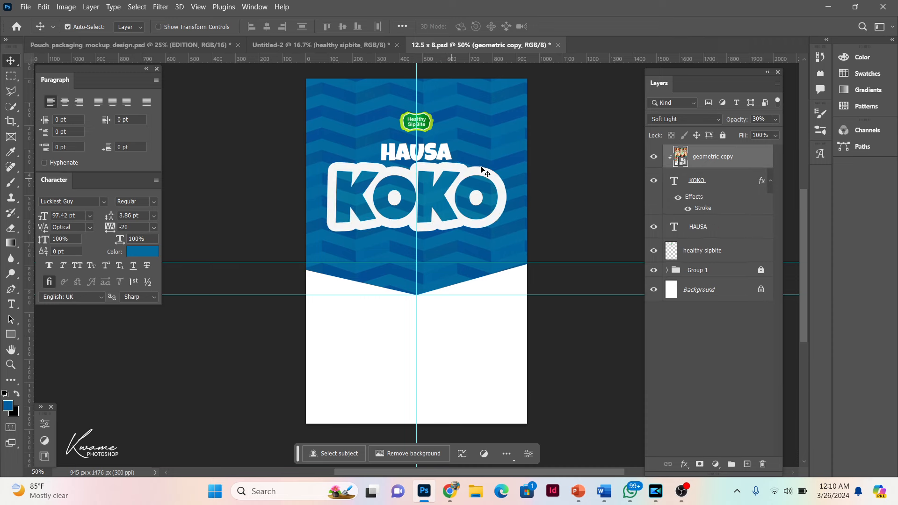
- Nudge the KOKO text slightly down to widen the gap below HAUSA
click(719, 188)
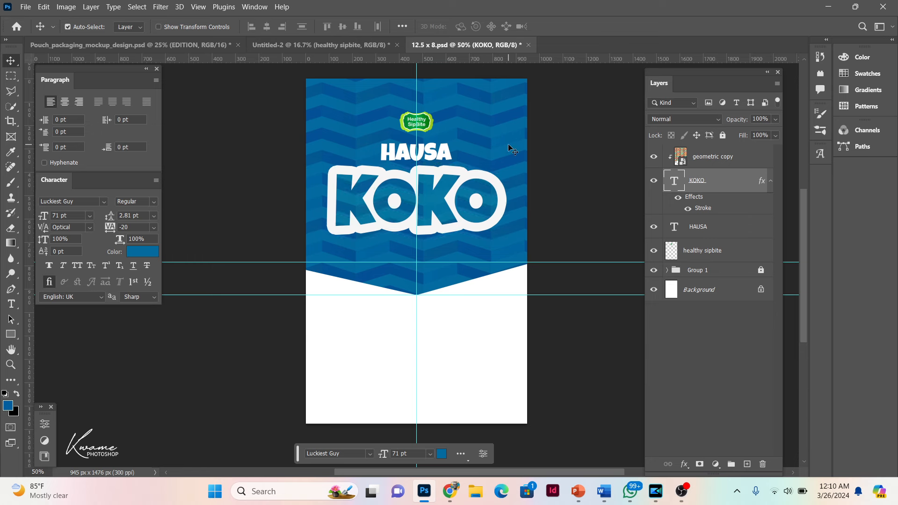
key(Down)
key(Down)
key(Down)
key(Down)
key(Down)
key(Down)
key(Down)
key(Down)
key(Down)
key(Down)
key(Down)
key(Down)
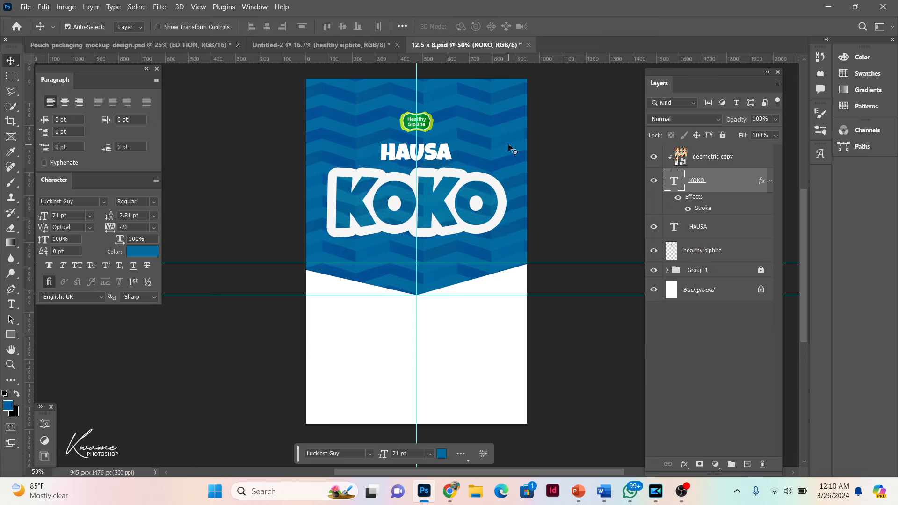
- Nudge the HAUSA text slightly down, closer to the outlined KOKO lettering
click(447, 159)
key(Down)
key(Down)
key(Down)
key(Down)
key(Down)
key(Down)
key(Down)
key(Down)
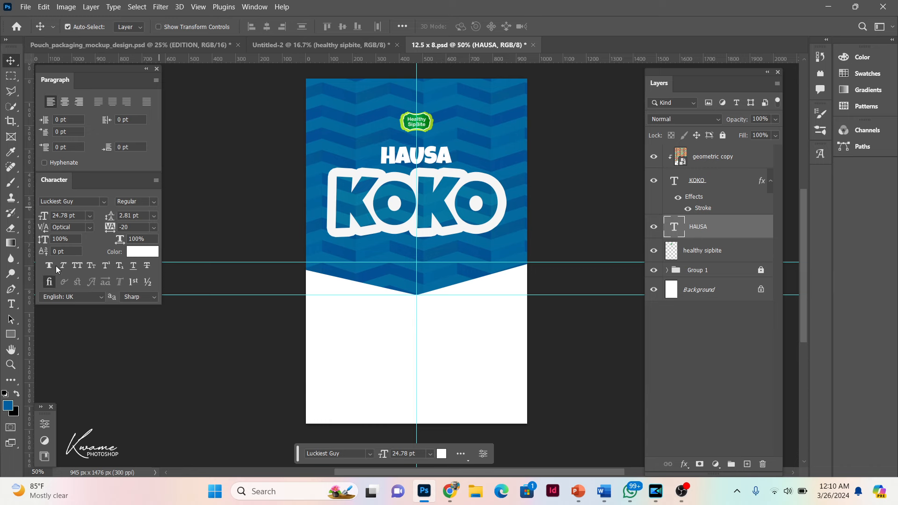
- Add a text layer reading MIX in 34 pt Luckiest Guy below the KOKO lettering
click(16, 308)
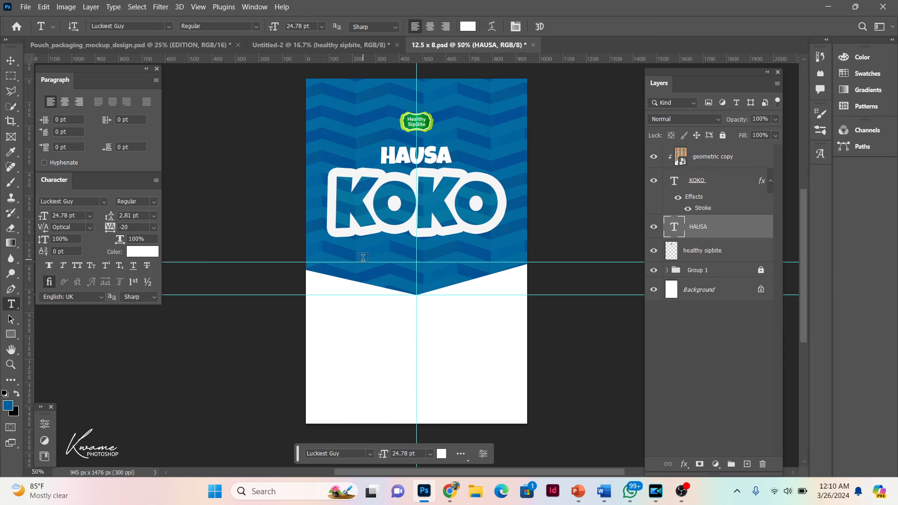
click(377, 266)
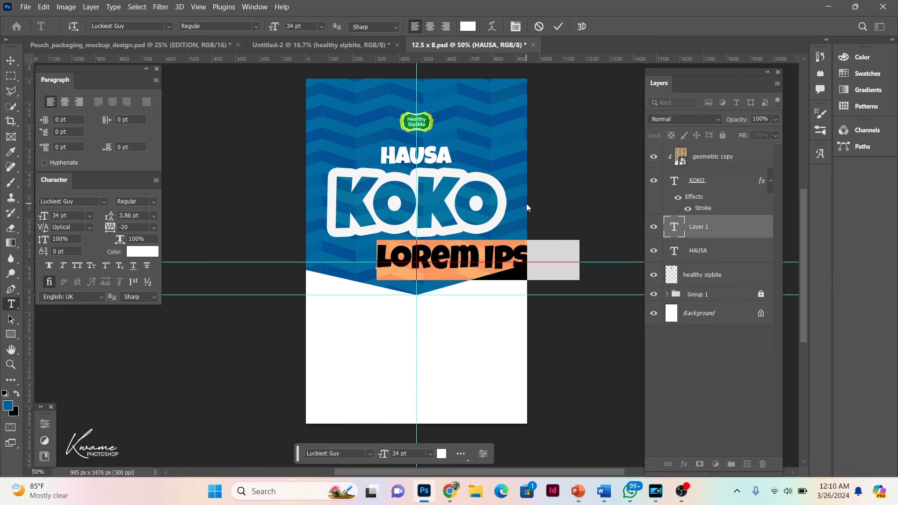
text(MIX)
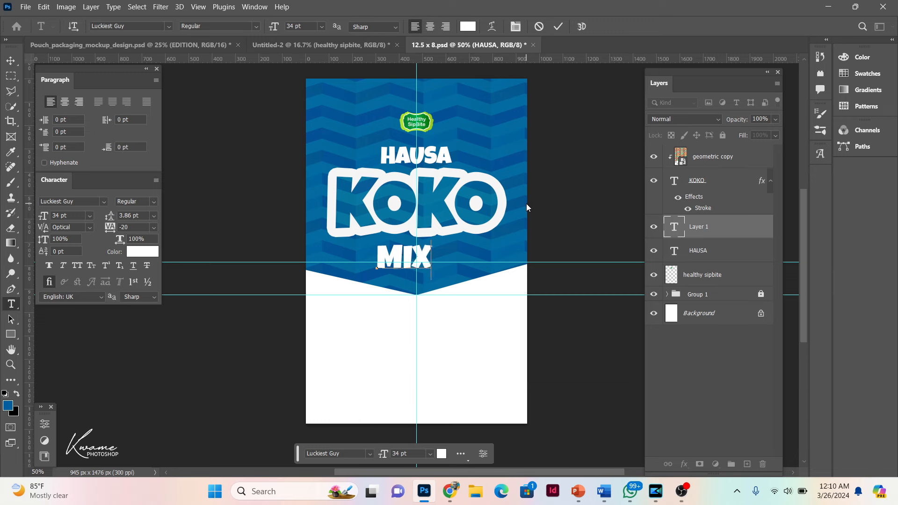
- Change the MIX text's colour to red, RGB 199, 0, 0
key(ctrl+a)
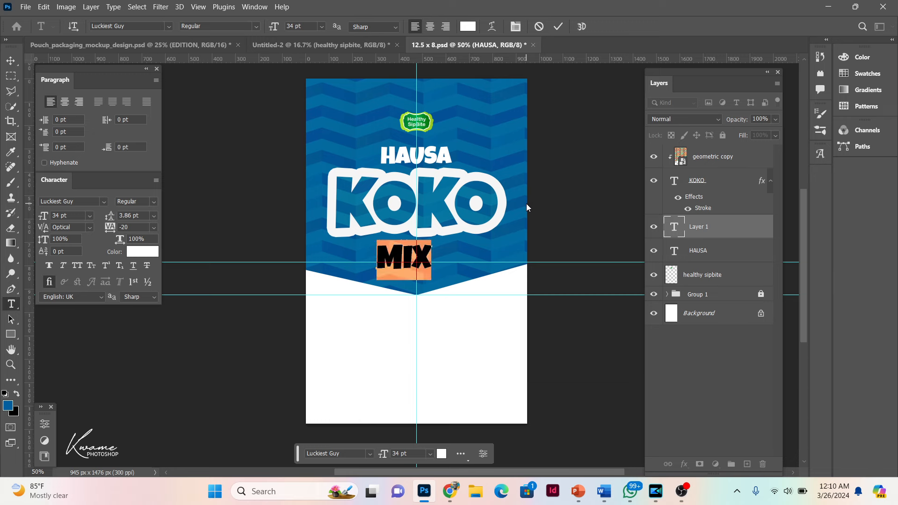
click(465, 27)
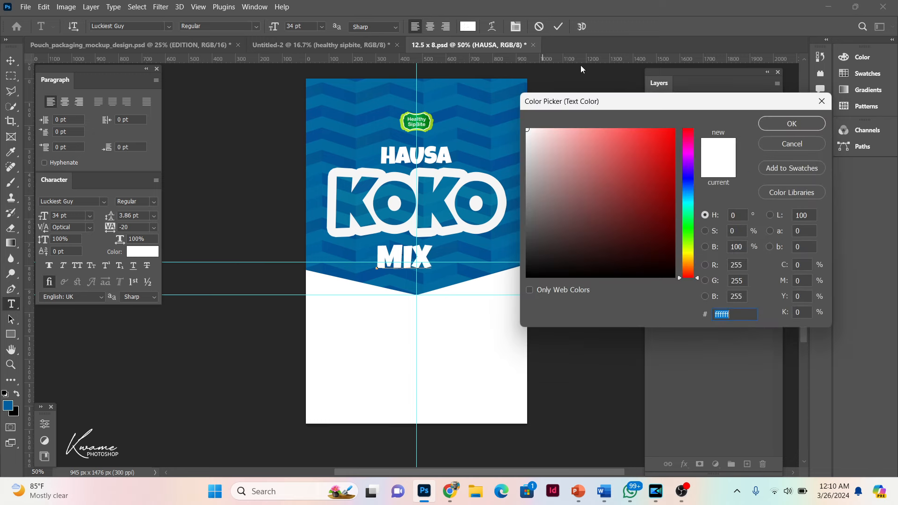
drag(620, 192, 715, 194)
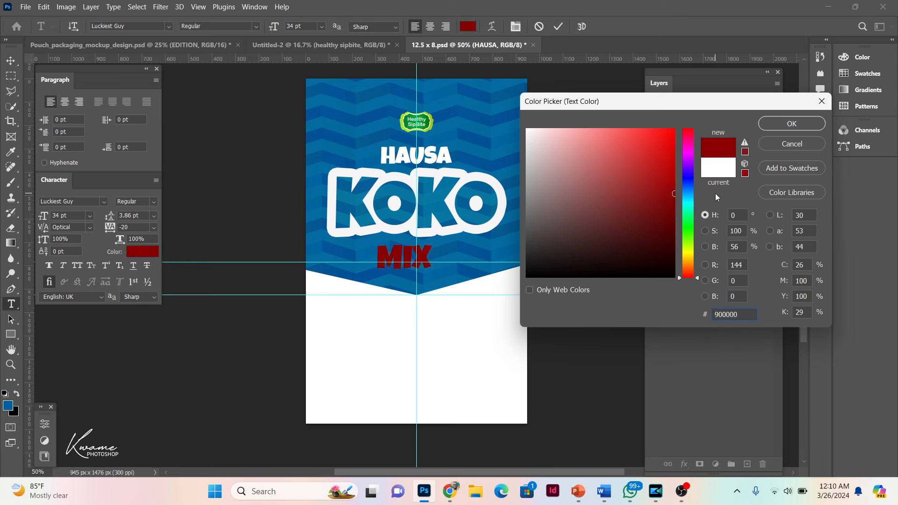
mouse_move(673, 193)
mouse_down()
mouse_move(674, 155)
mouse_move(702, 161)
mouse_up()
key(Return)
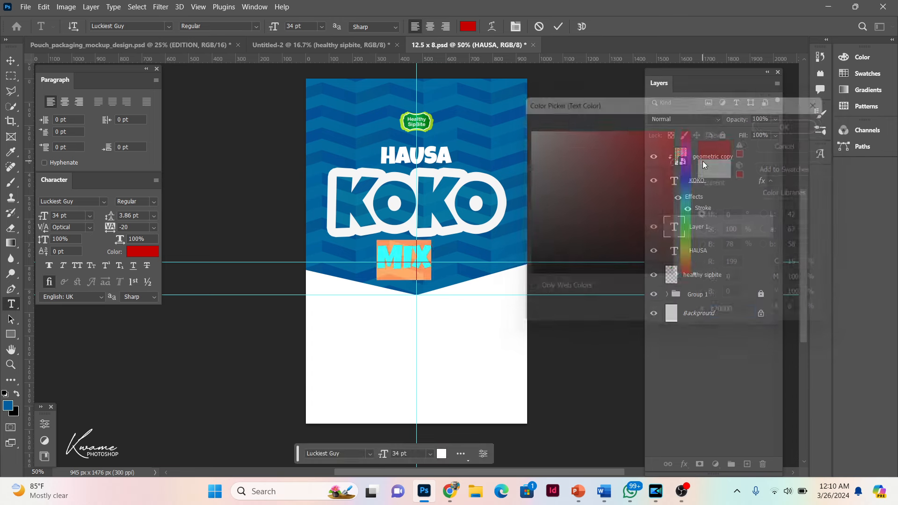
- Warp the MIX text with the Arc style, using a negative bend so it curves downward
click(516, 28)
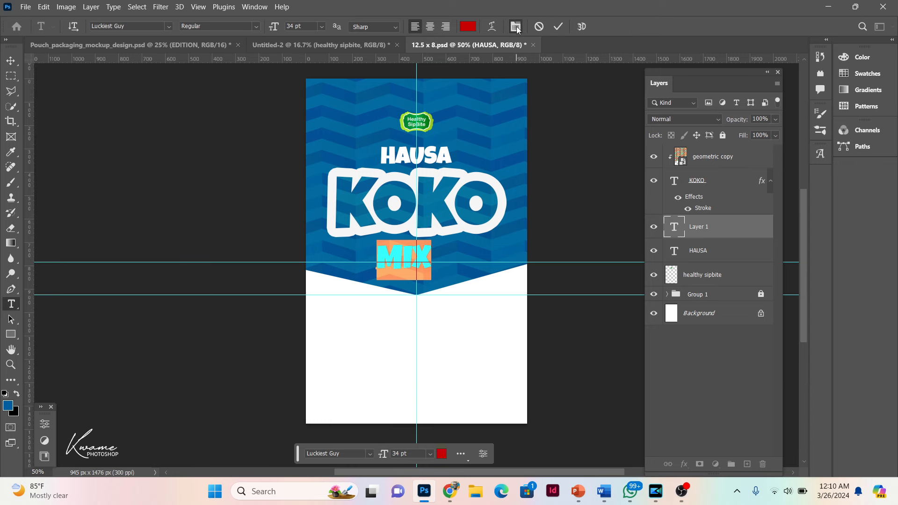
click(517, 28)
click(492, 26)
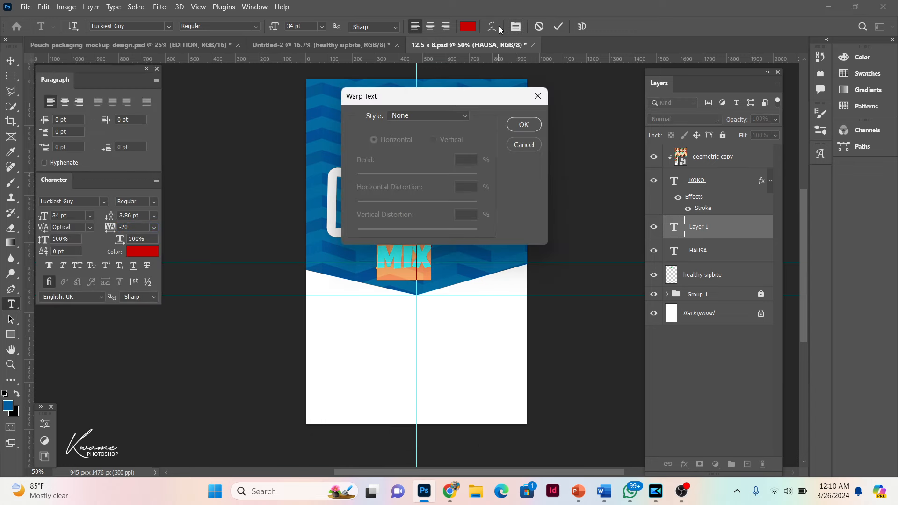
drag(412, 101, 573, 90)
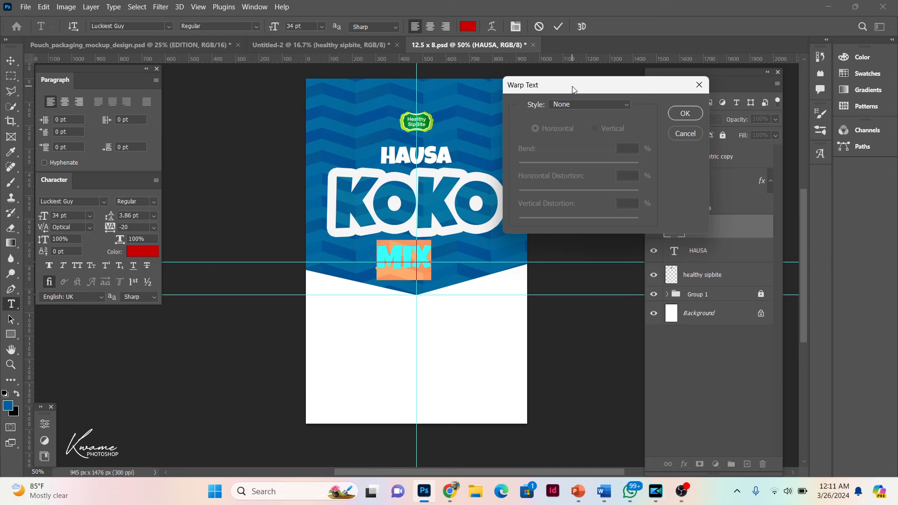
click(587, 108)
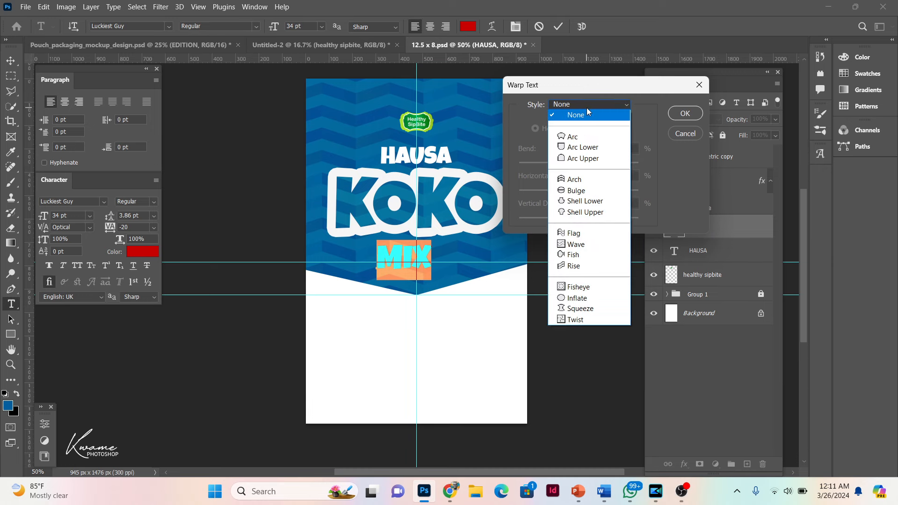
click(586, 140)
drag(608, 165, 565, 175)
key(Return)
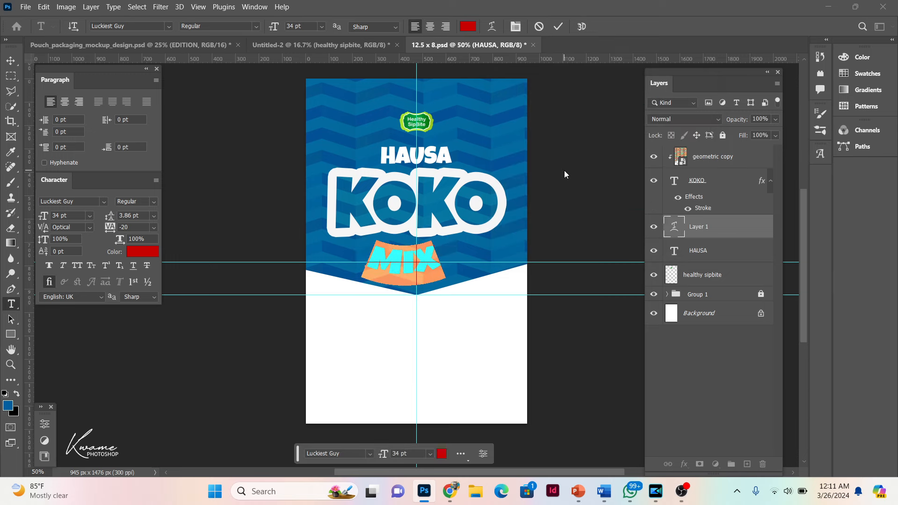
- Scale MIX to about 46%, rotate it about -9.4° over KOKO's lower-right corner, and move its layer to the top of the stack
click(11, 63)
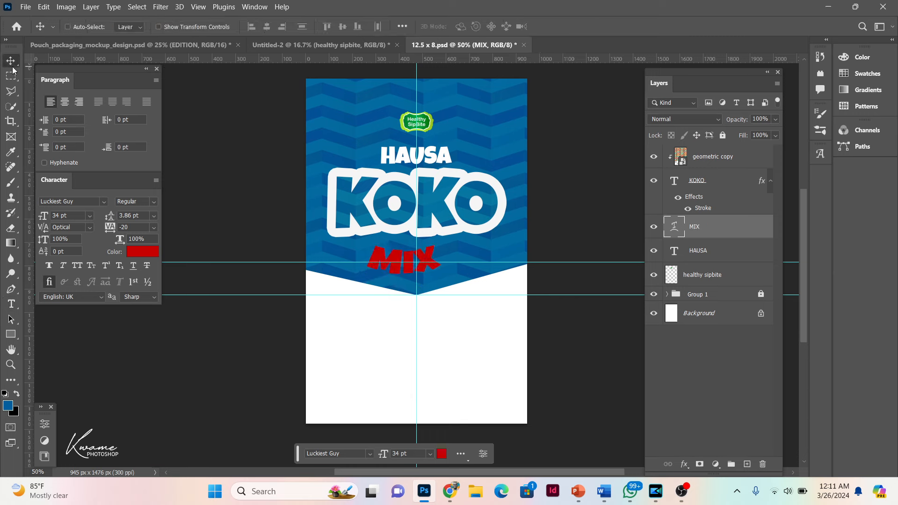
key(ctrl+t)
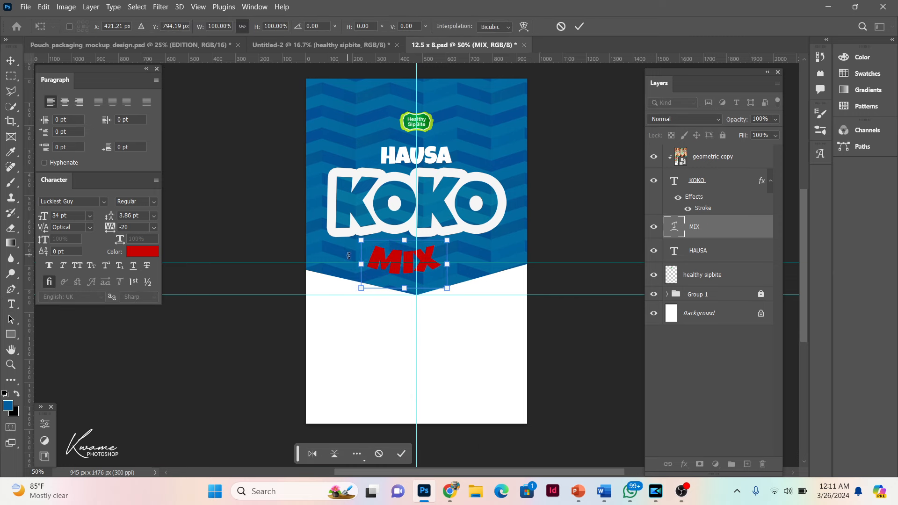
drag(358, 261, 542, 204)
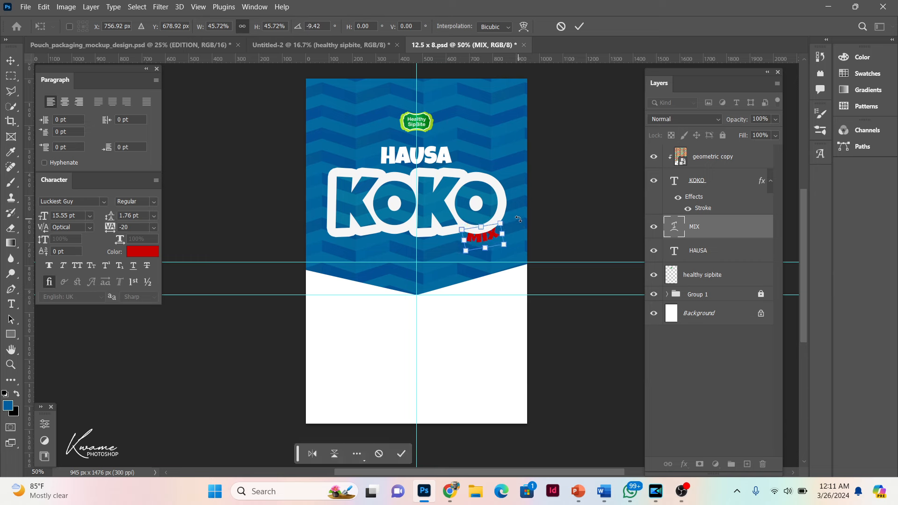
key(Return)
drag(710, 237, 702, 157)
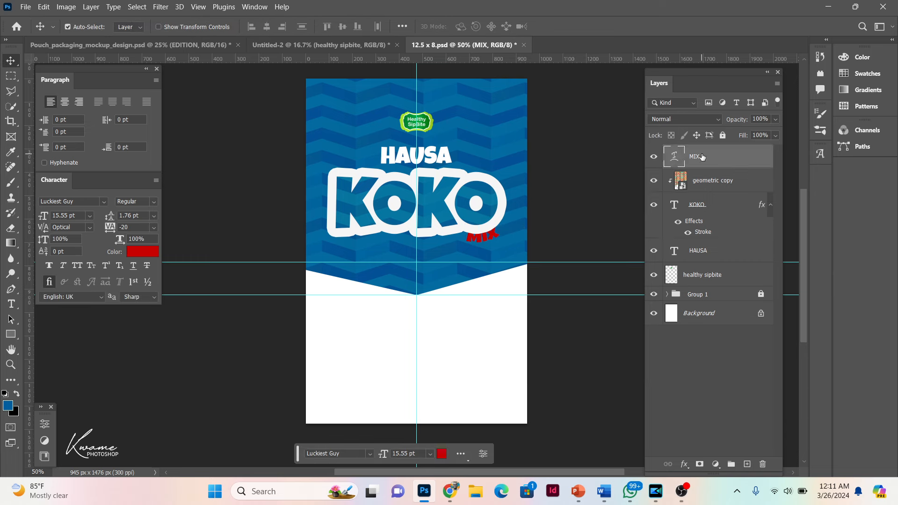
- Add a white 18 px stroke outside the MIX text
double_click(752, 158)
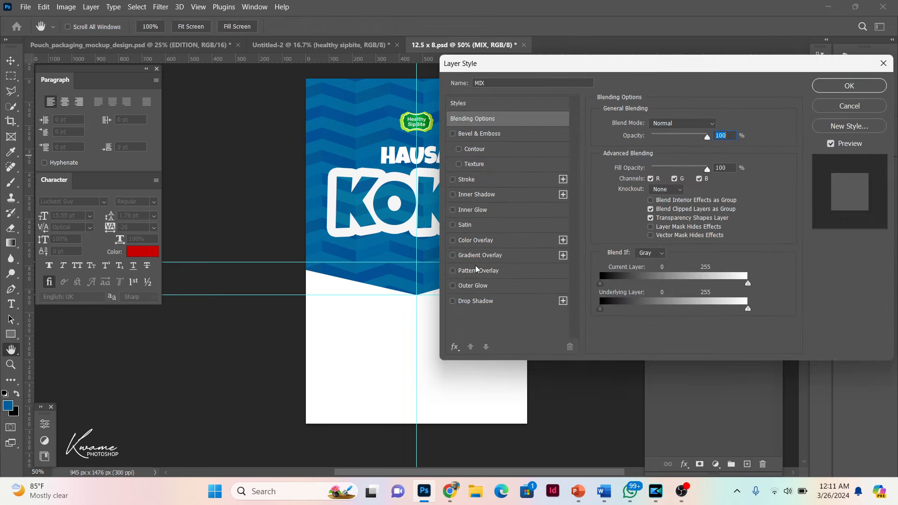
click(468, 180)
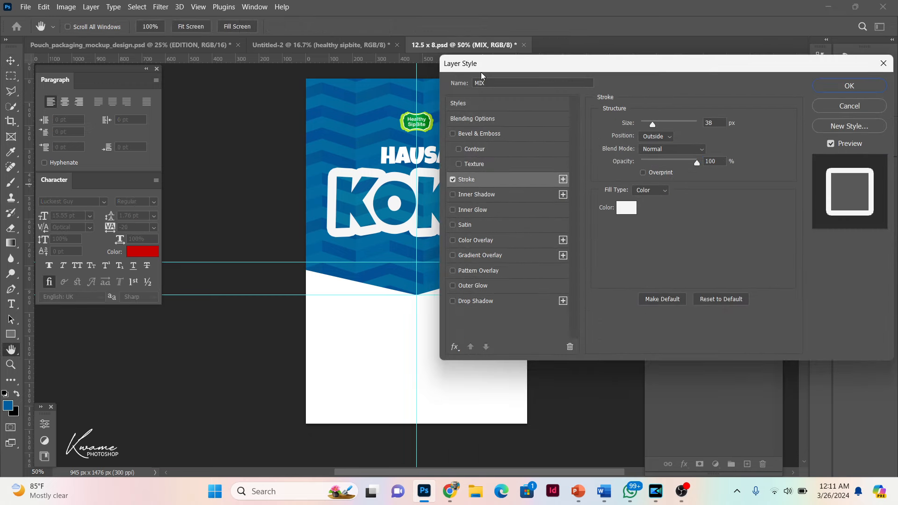
drag(616, 69, 726, 77)
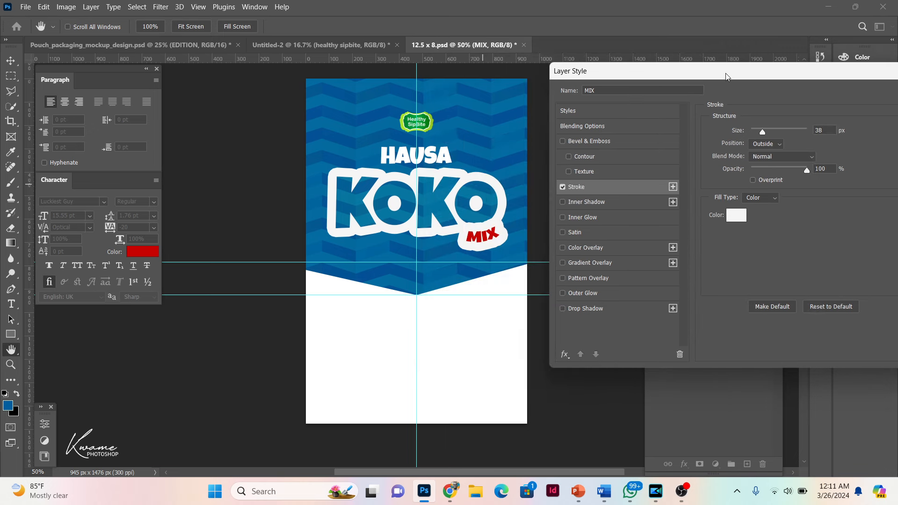
drag(765, 133, 759, 134)
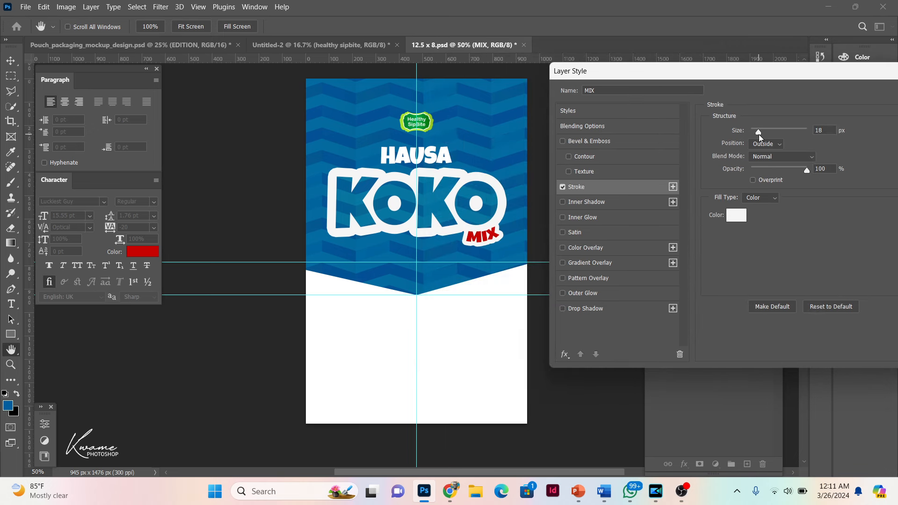
key(Return)
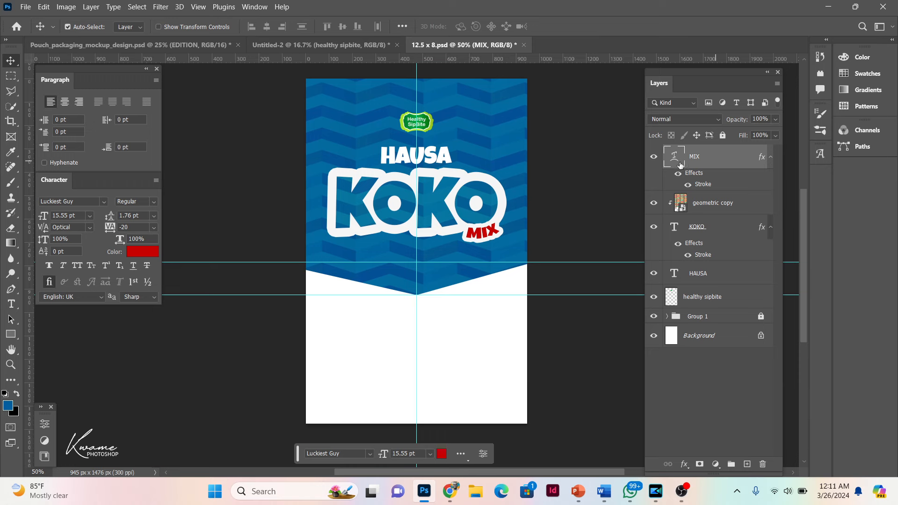
- Scale the MIX text down to 12.19 pt, keeping it over KOKO's lower-right corner
key(ctrl+t)
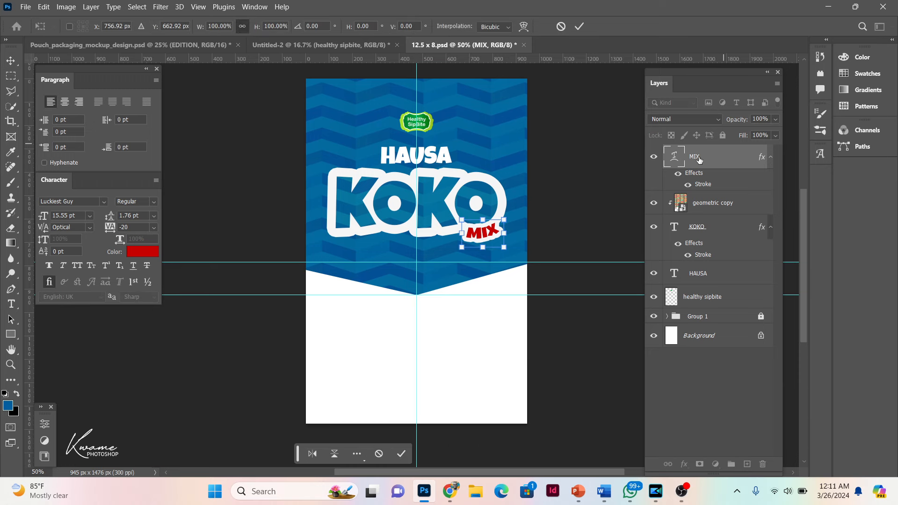
drag(484, 247, 484, 241)
key(Return)
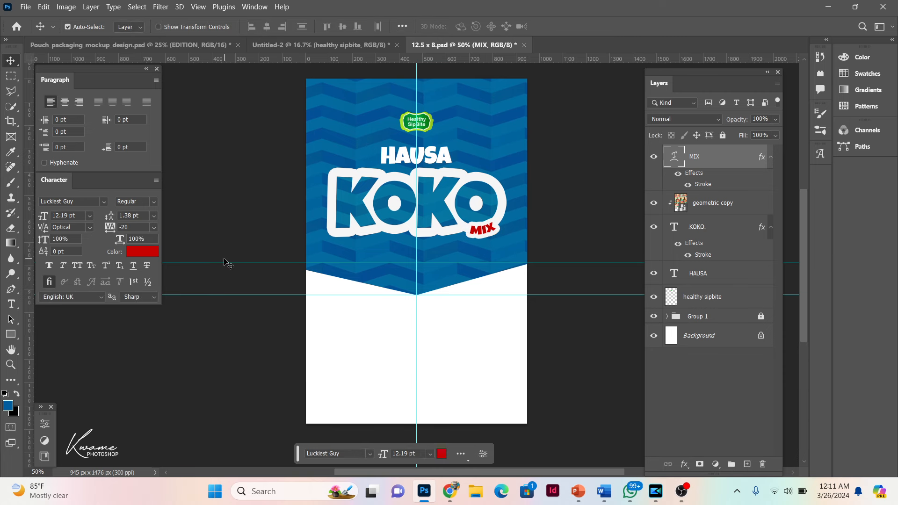
- Start a new text line below KOKO in Gotham Medium at 11 pt
click(14, 305)
click(351, 265)
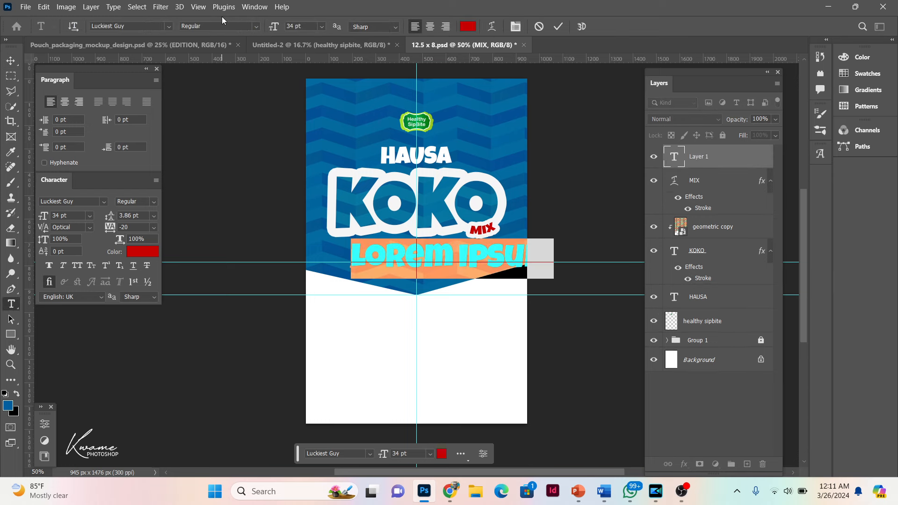
click(149, 26)
text(GOTHAN)
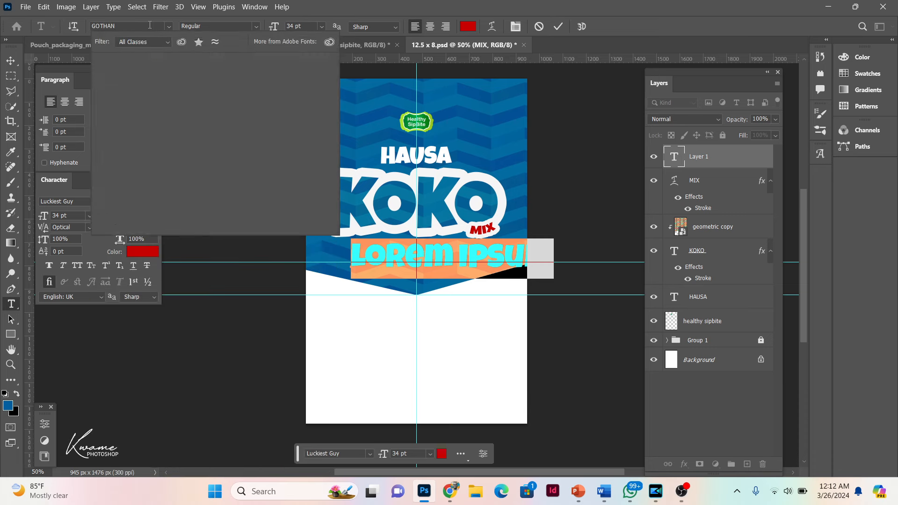
key(BackSpace)
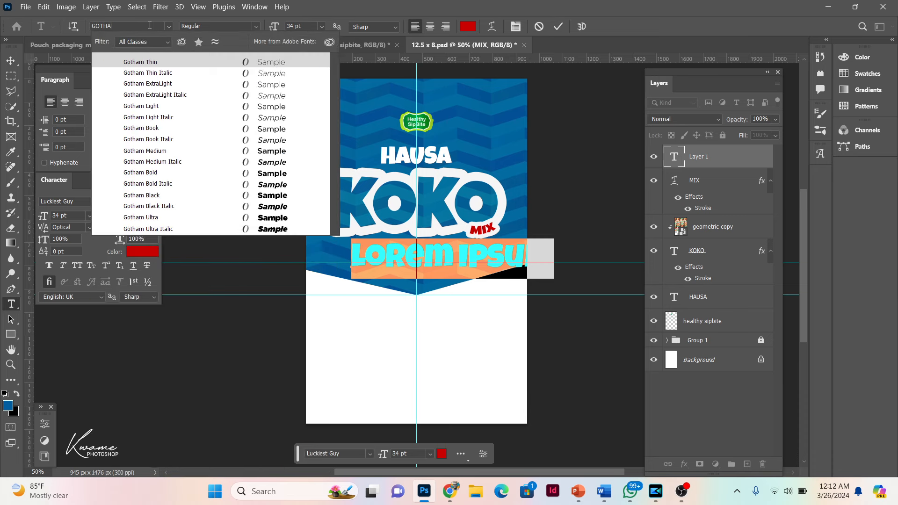
text(M)
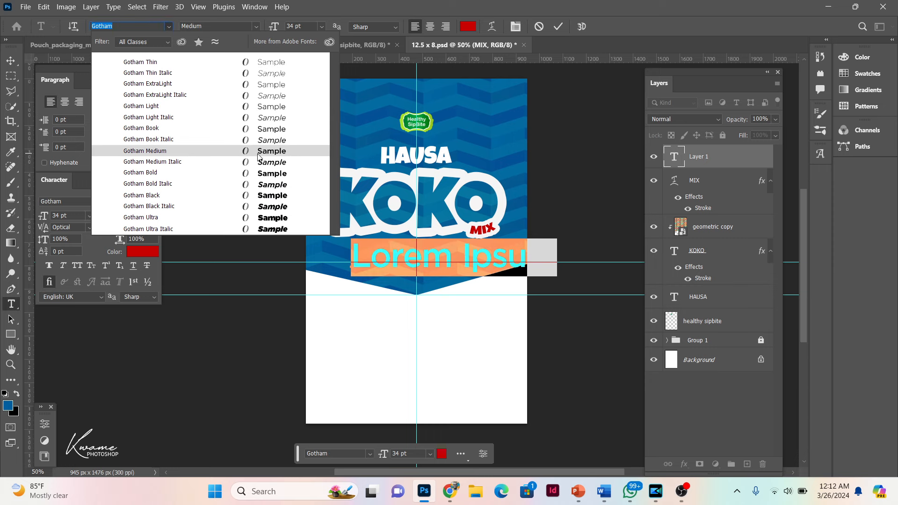
click(258, 154)
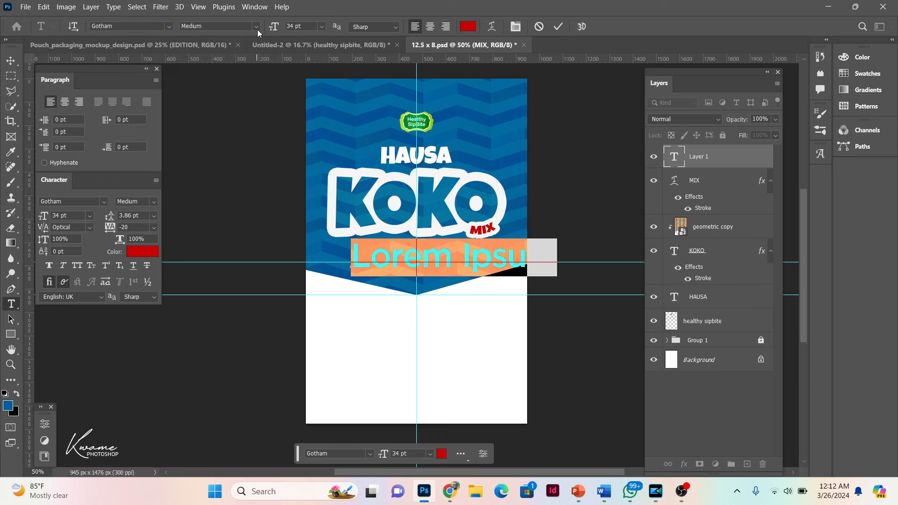
drag(275, 28, 261, 35)
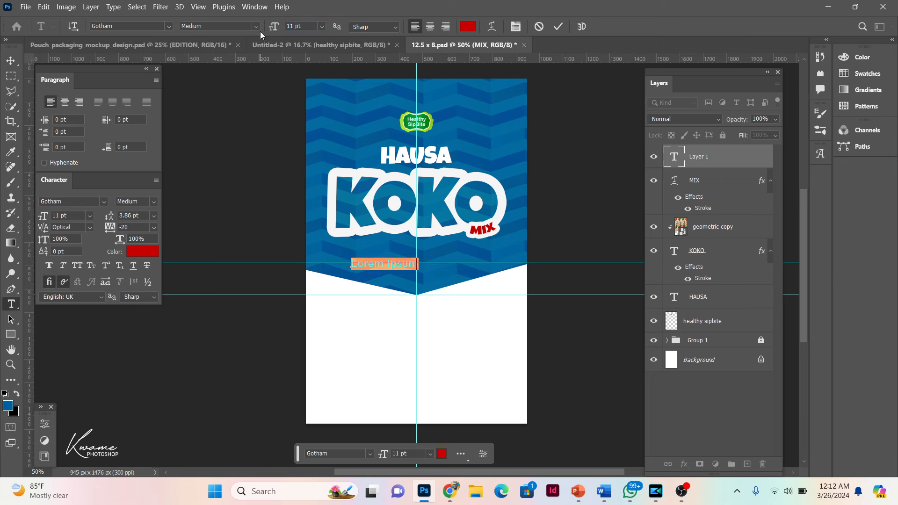
- Replace the placeholder text with "(Spiced Millet Porridge Mix)" and colour it white, ffffff
key(BackSpace)
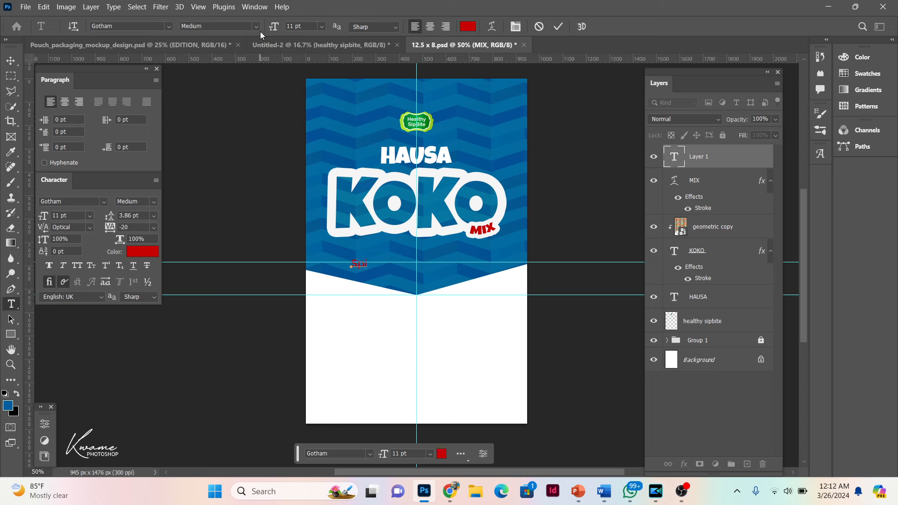
text(ced Millet Porridge Mix)
text(()
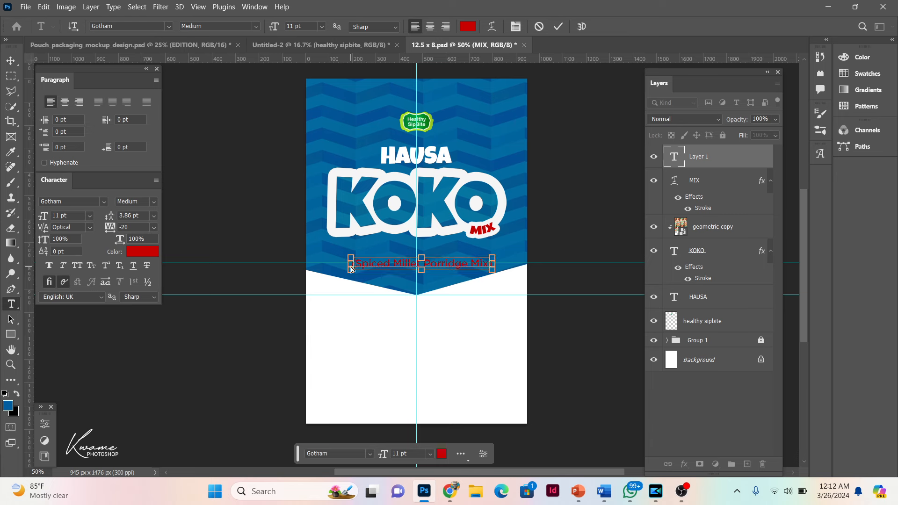
key(ctrl+a)
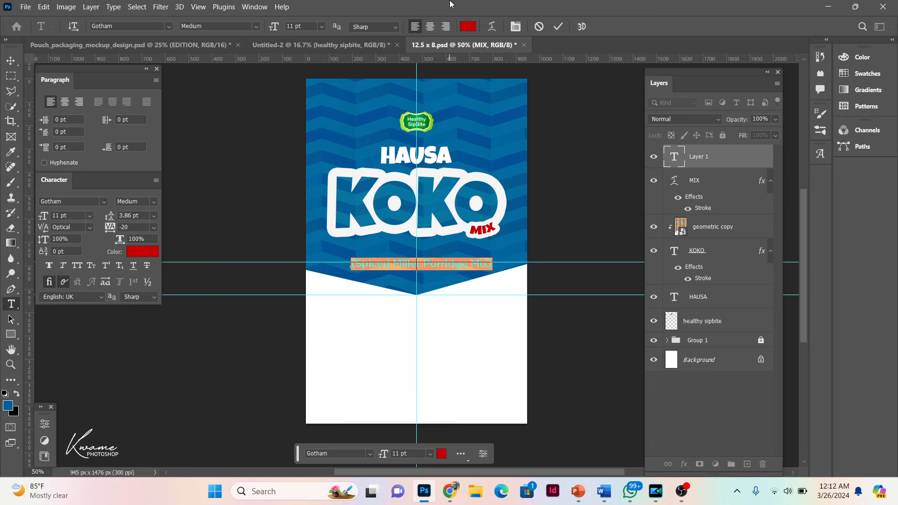
click(466, 28)
text(ffffff)
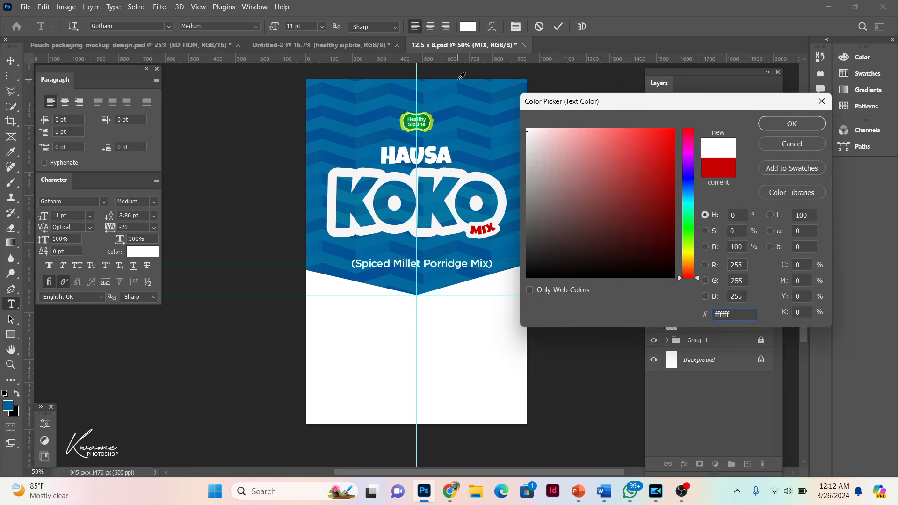
key(Return)
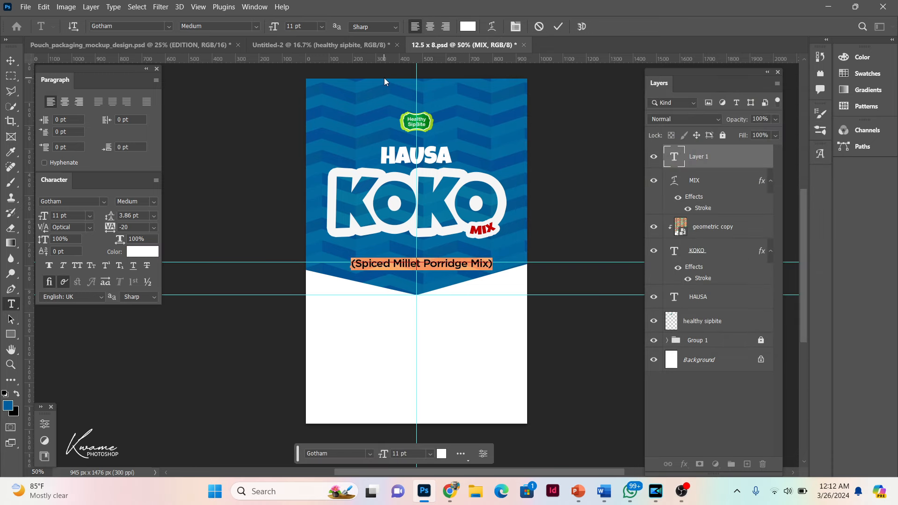
click(14, 63)
- Scale the "(Spiced Millet Porridge Mix)" line to about 83.6% and move it up to just beneath KOKO
key(ctrl+t)
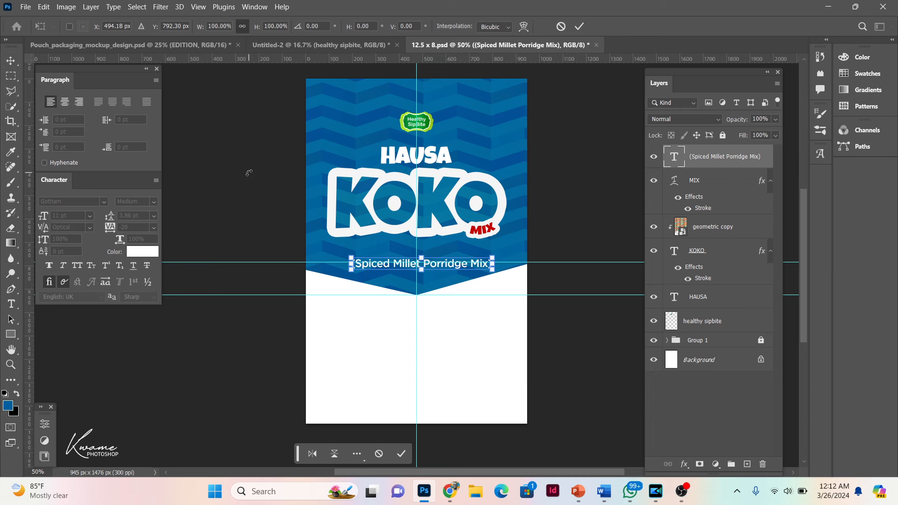
drag(493, 269, 464, 265)
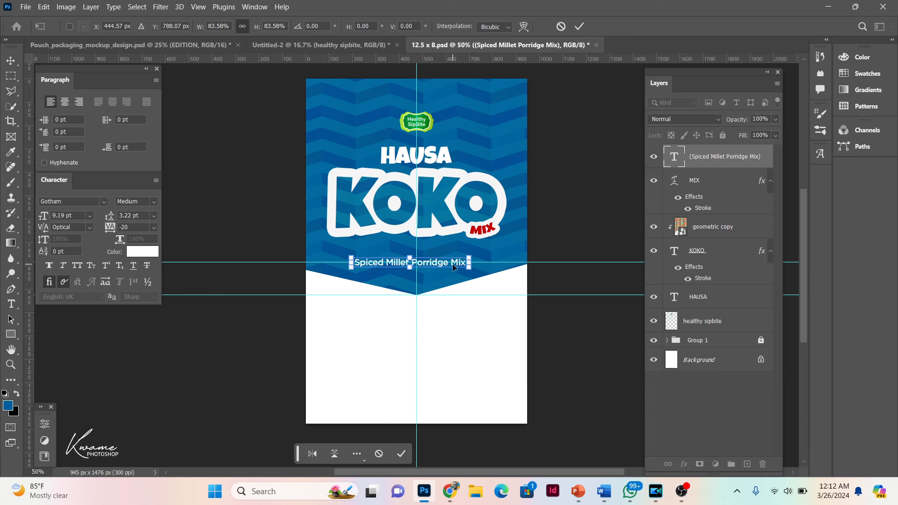
drag(448, 264, 447, 251)
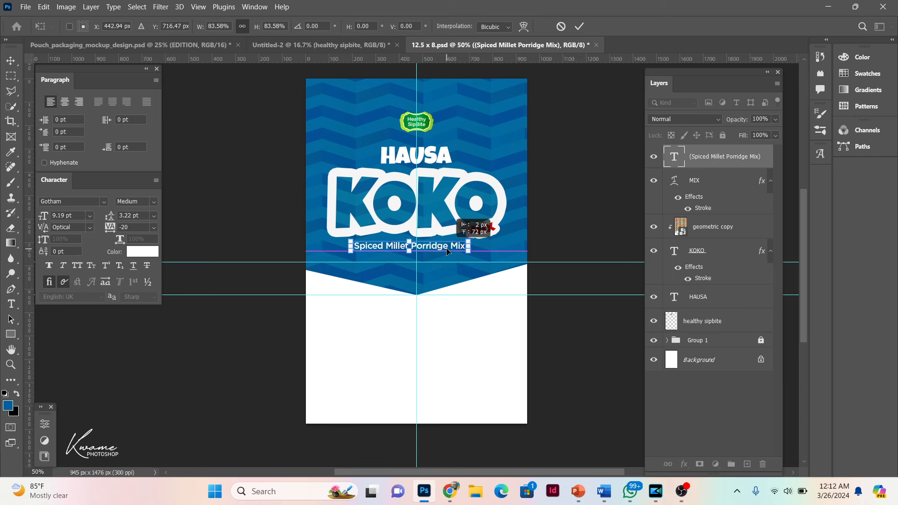
key(Return)
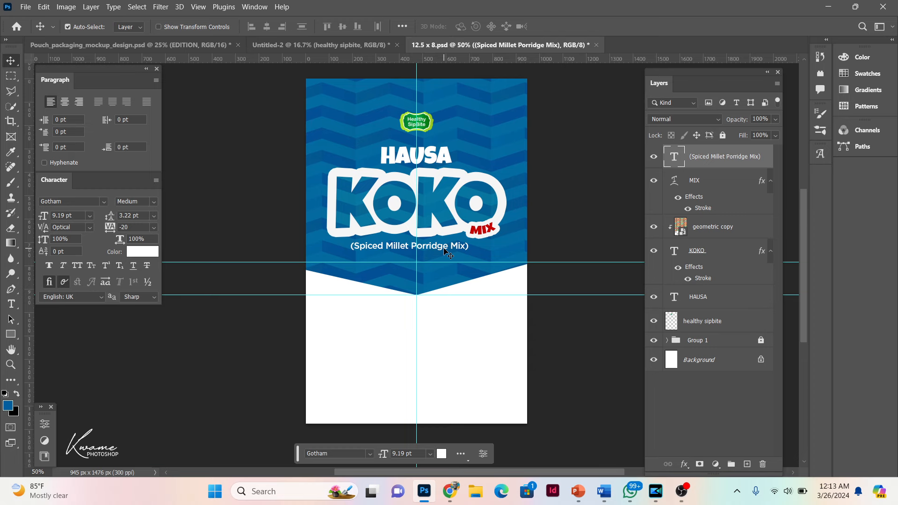
- Copy the wheat field photo from Untitled-2 into the 12.5 x 8 document and place its layer inside Group 1 below Shape 1
click(320, 44)
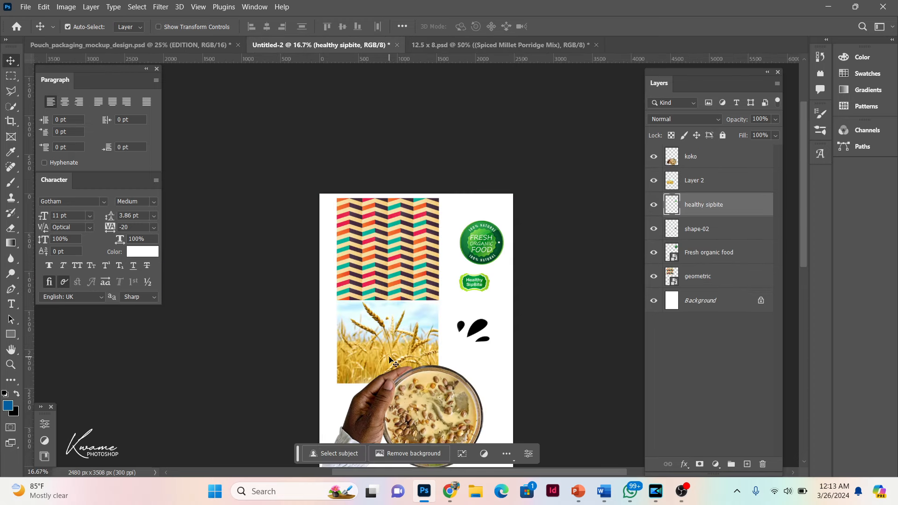
drag(388, 356, 425, 315)
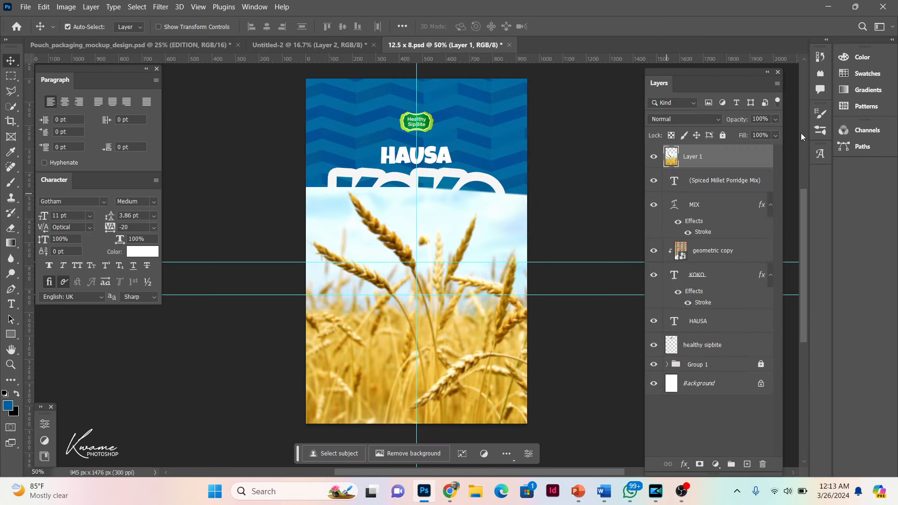
drag(748, 148, 671, 364)
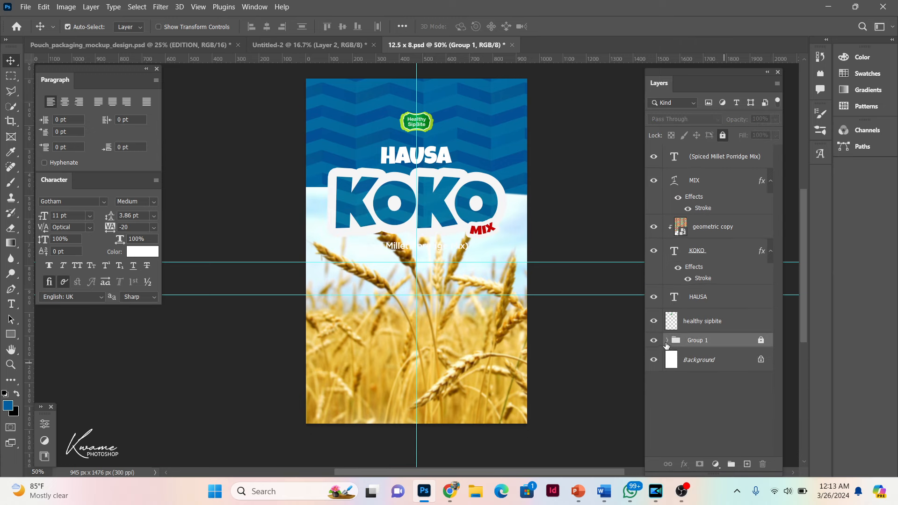
click(667, 341)
drag(711, 360, 702, 419)
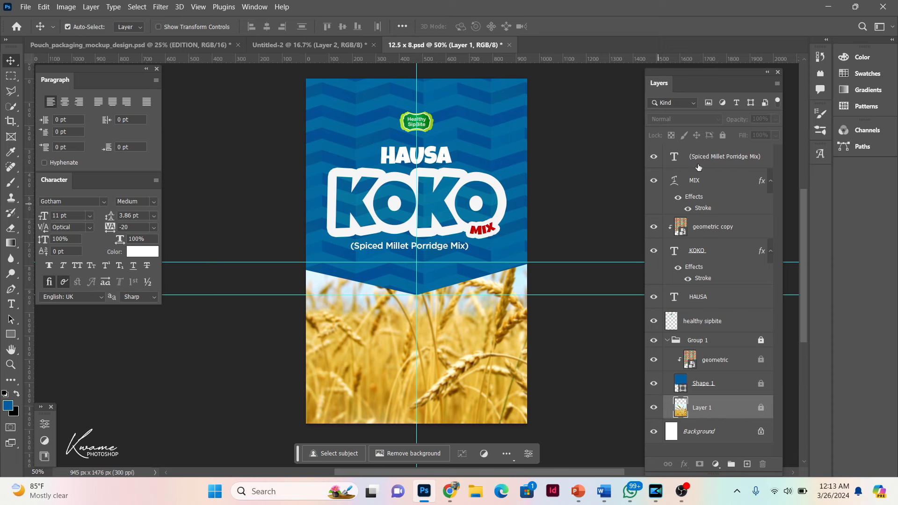
- Unlock Group 1, reduce the wheat photo layer's opacity to 15%, and lock the group again
click(761, 340)
click(770, 118)
text(15)
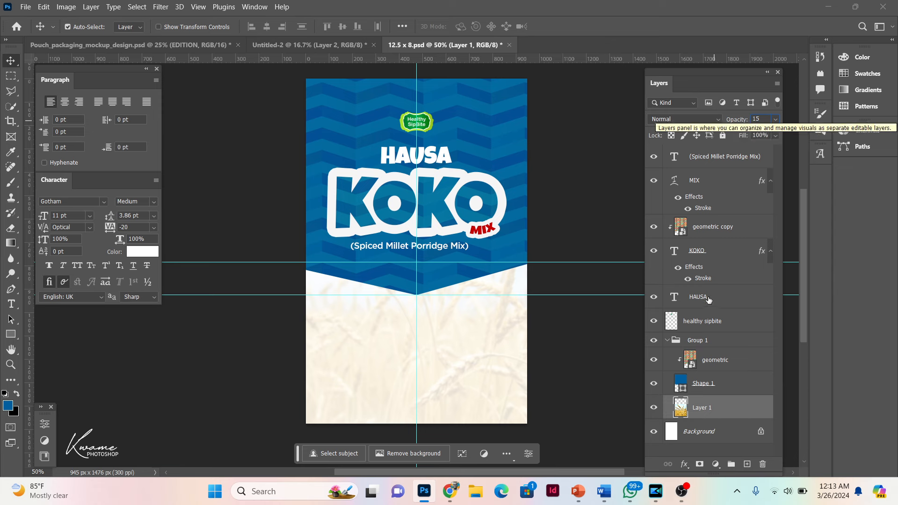
click(724, 340)
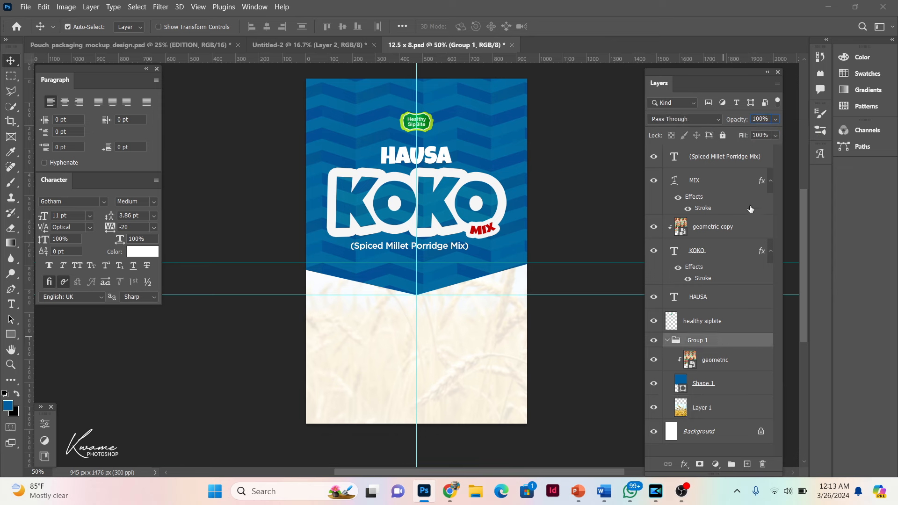
click(724, 136)
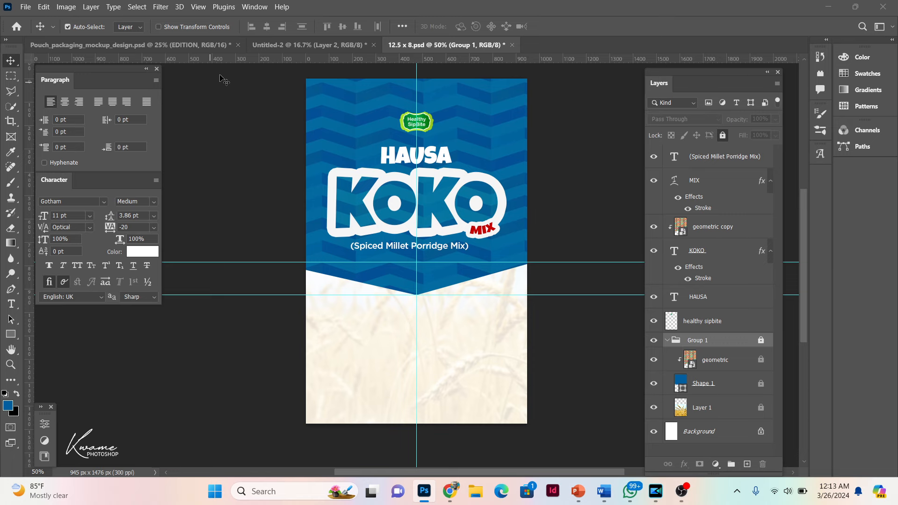
- Copy the koko bowl image from Untitled-2 into the 12.5 x 8 document and move its layer directly above Group 1
click(309, 44)
drag(415, 401, 389, 333)
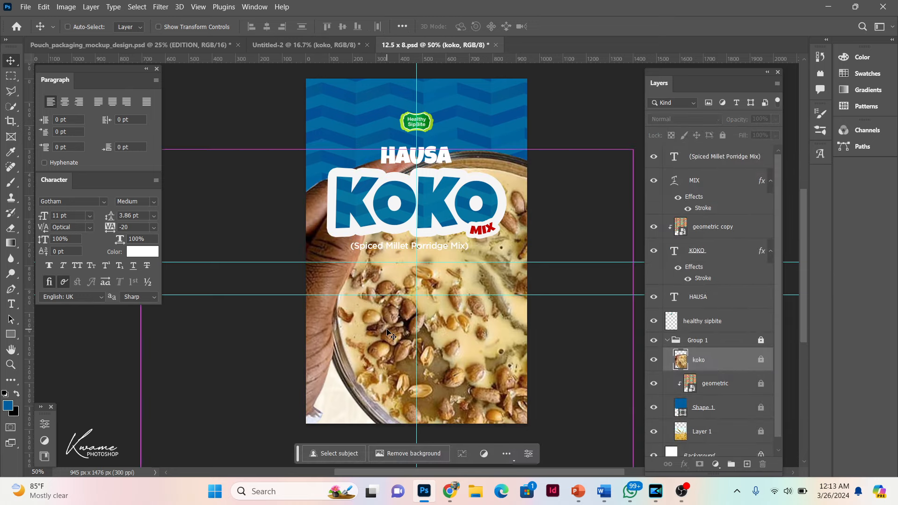
scroll(355, 136, down, 6)
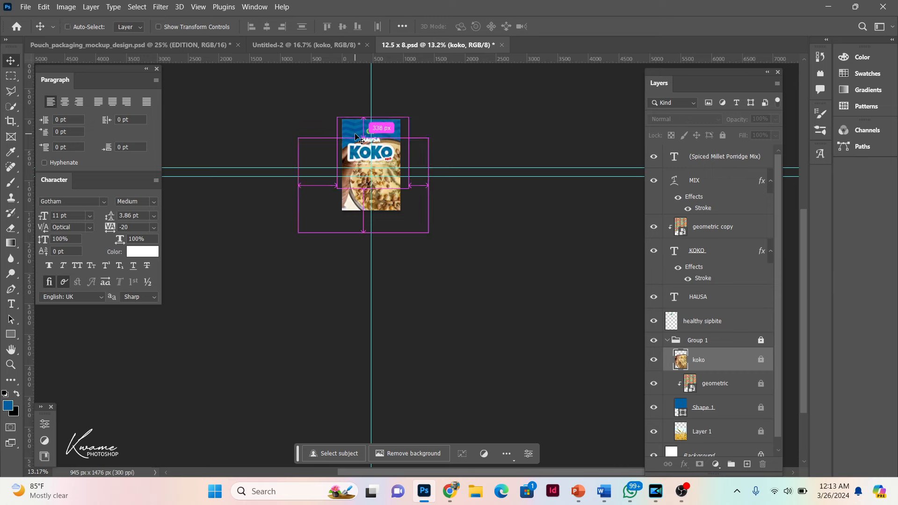
drag(740, 363, 724, 333)
- Scale the koko bowl image to about 51.6% and centre the bowl in the pouch's lower half, overlapping the blue header's tip
key(ctrl+t)
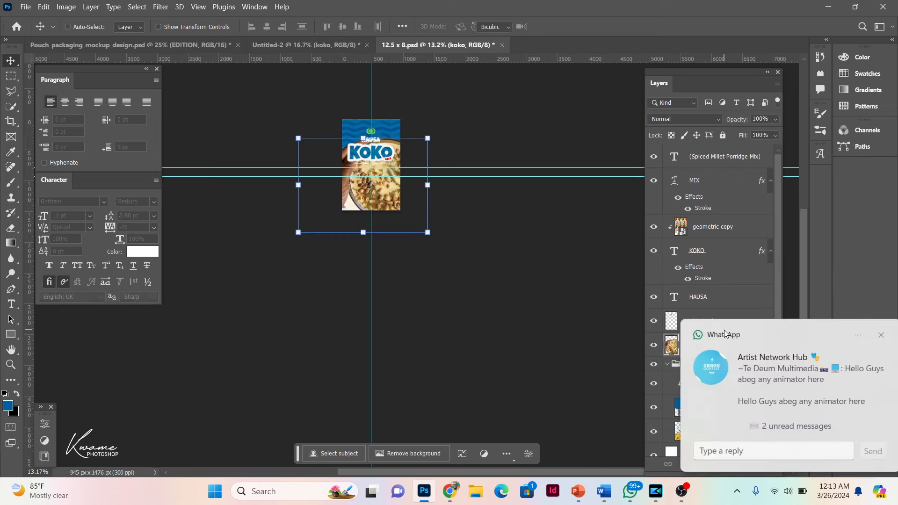
drag(365, 239, 366, 188)
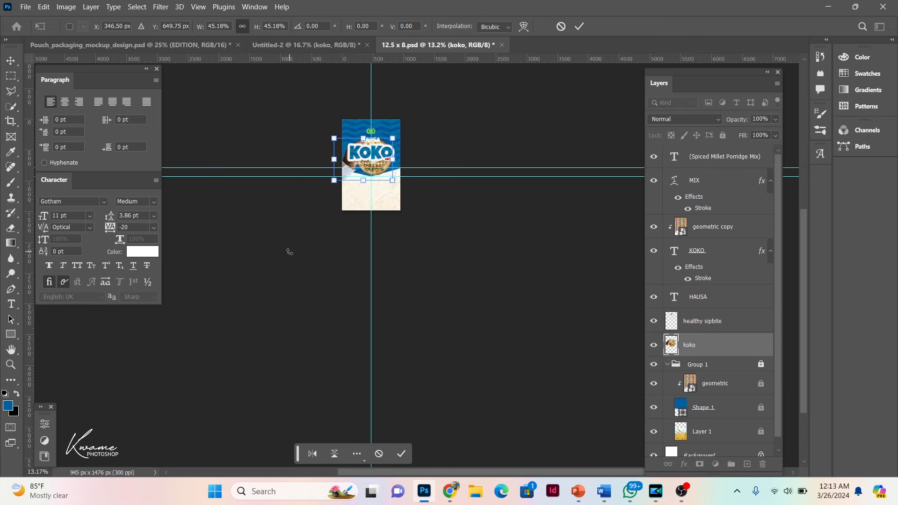
scroll(290, 252, up, 5)
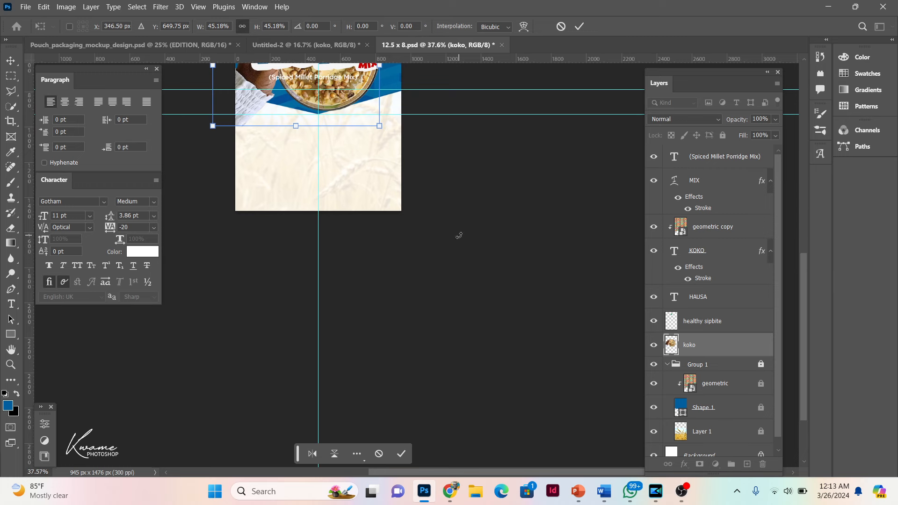
drag(807, 310, 804, 247)
drag(318, 244, 324, 342)
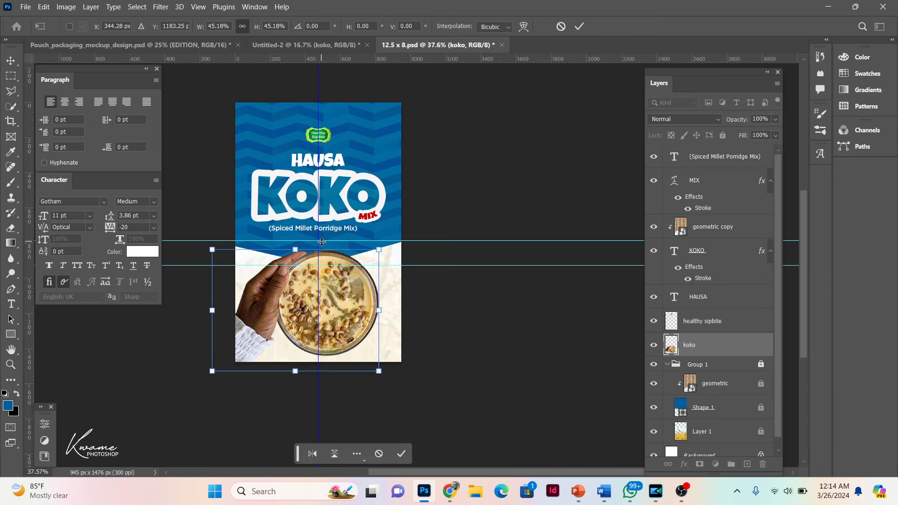
drag(296, 249, 297, 233)
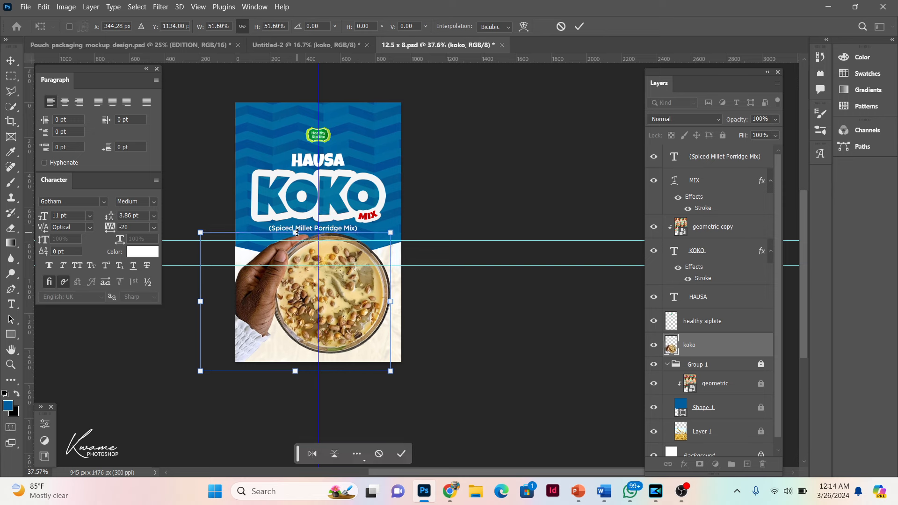
drag(308, 277, 294, 277)
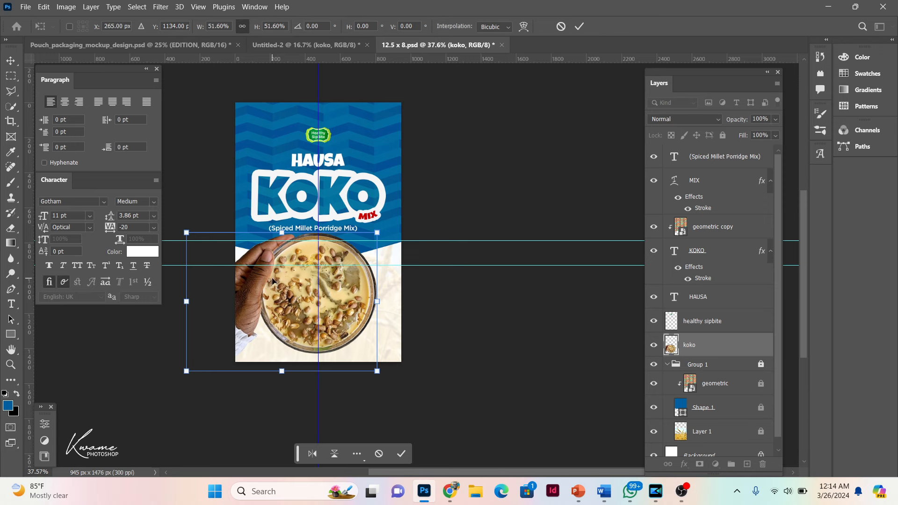
key(Return)
drag(308, 306, 309, 307)
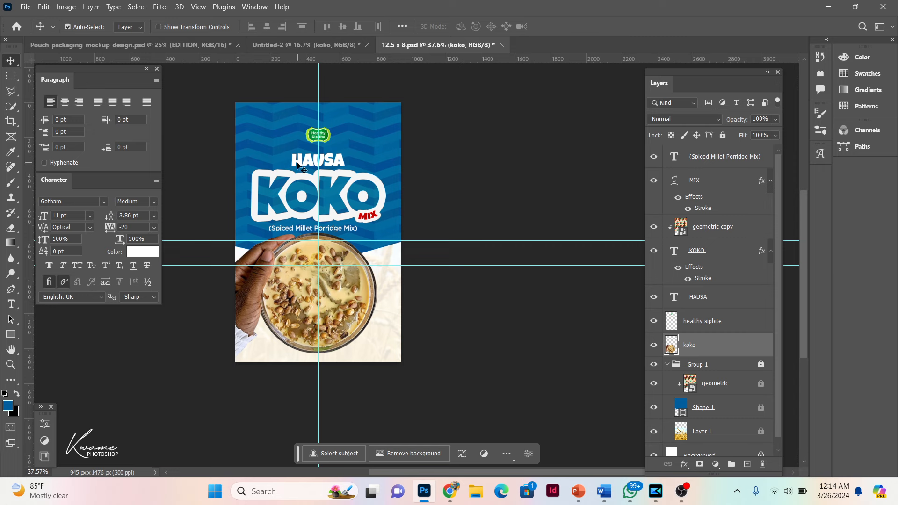
- Select the Healthy SipBite logo and all the title text layers together and nudge them slightly up, away from the bowl
drag(270, 137, 374, 217)
key(shift+Up)
key(shift+Up)
key(shift+Up)
key(shift+Up)
key(shift+Up)
key(shift+Up)
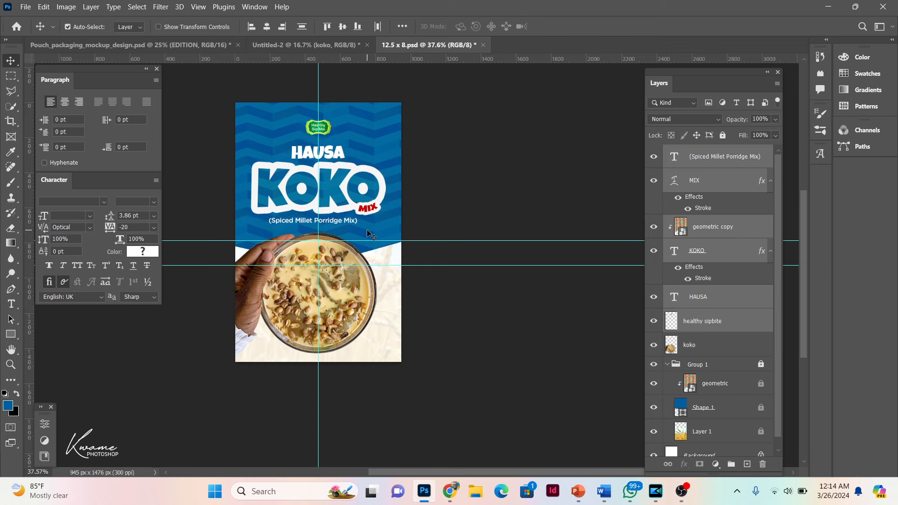
key(Down)
key(Down)
key(Down)
key(Down)
key(Down)
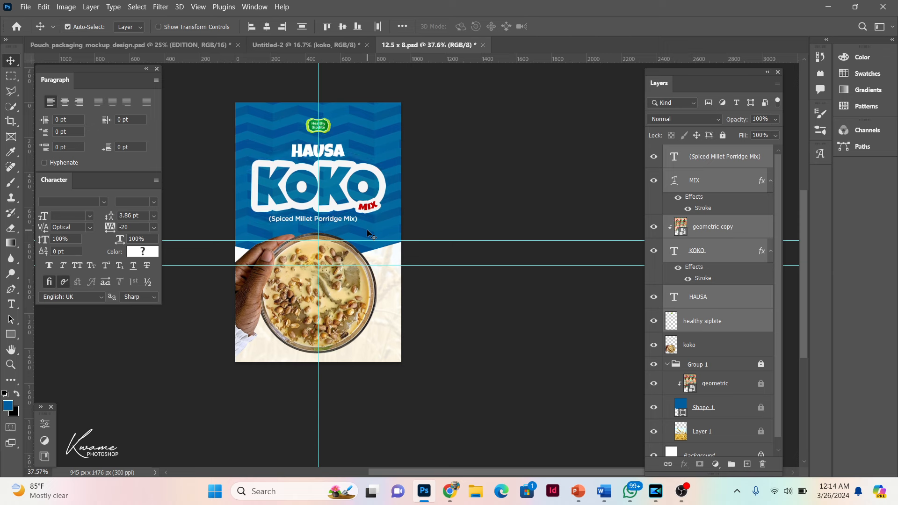
- Select the koko bowl image and nudge it slightly up towards the subtitle, fine-tuning its vertical position
click(360, 285)
key(shift+Up)
key(shift+Up)
key(shift+Up)
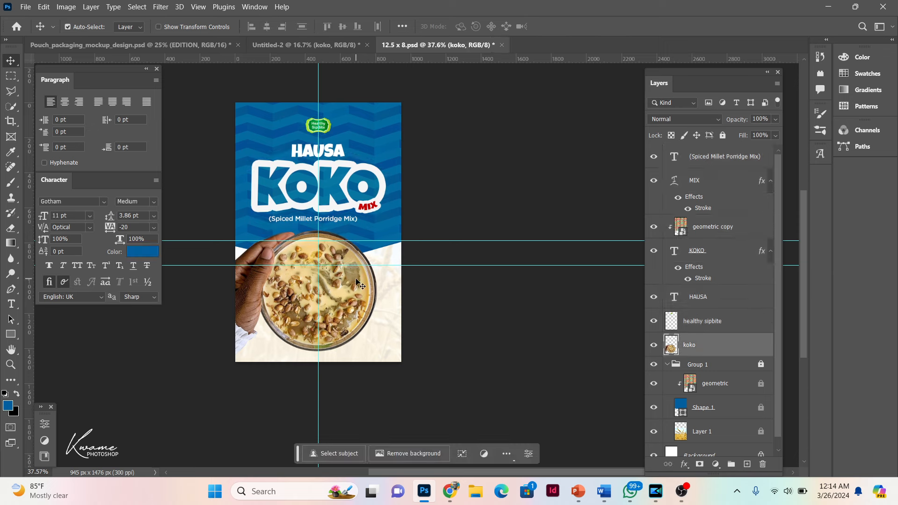
key(Up)
key(Up)
key(Up)
key(Down)
key(Down)
key(Down)
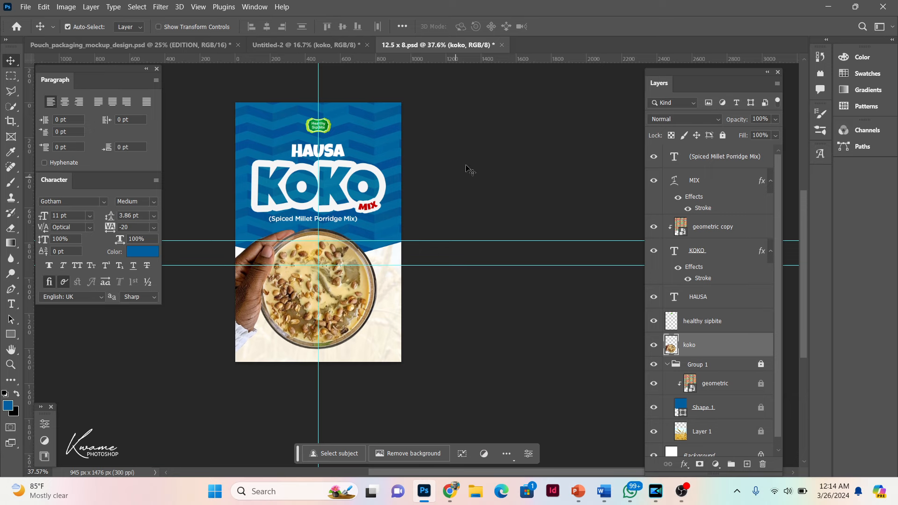
- Copy the black shape-02 splash from Untitled-2 into the 12.5 x 8 document, scale it to about 31%, and place it at the bowl's upper-right edge
click(294, 50)
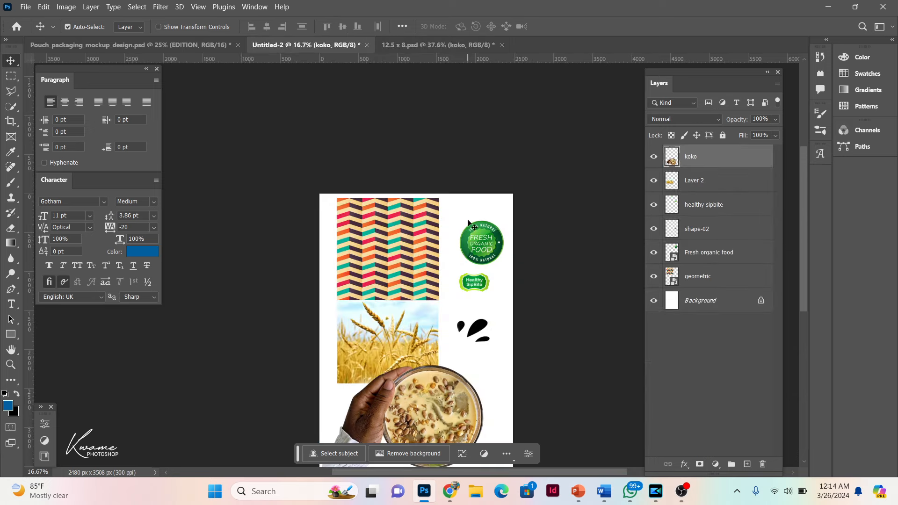
drag(477, 330, 462, 50)
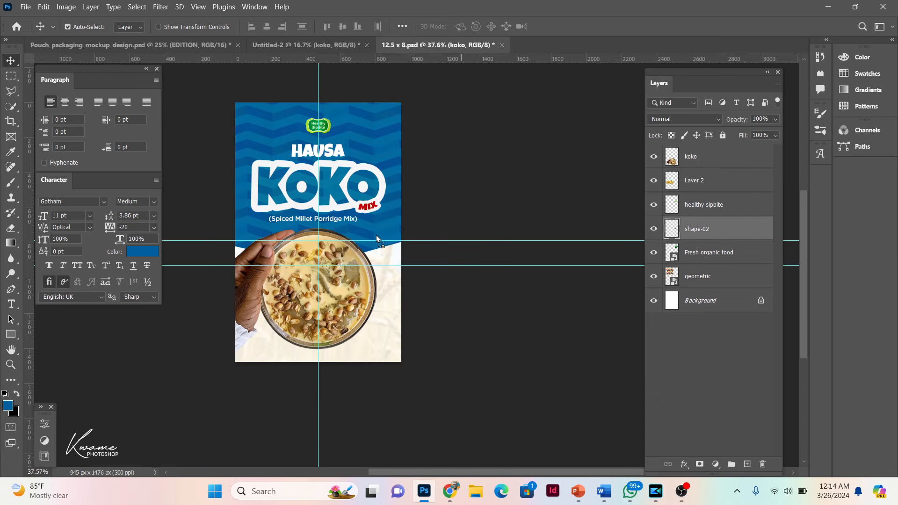
drag(377, 238, 376, 238)
key(ctrl+t)
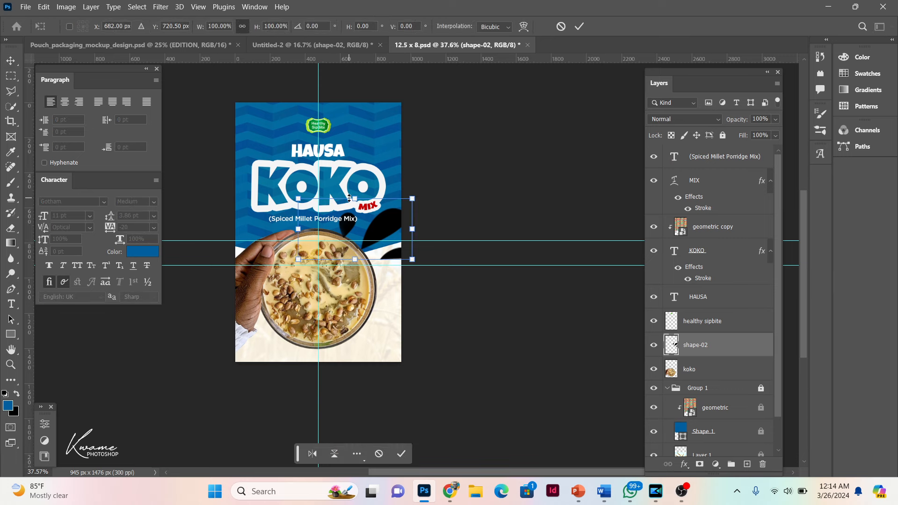
drag(355, 203, 379, 244)
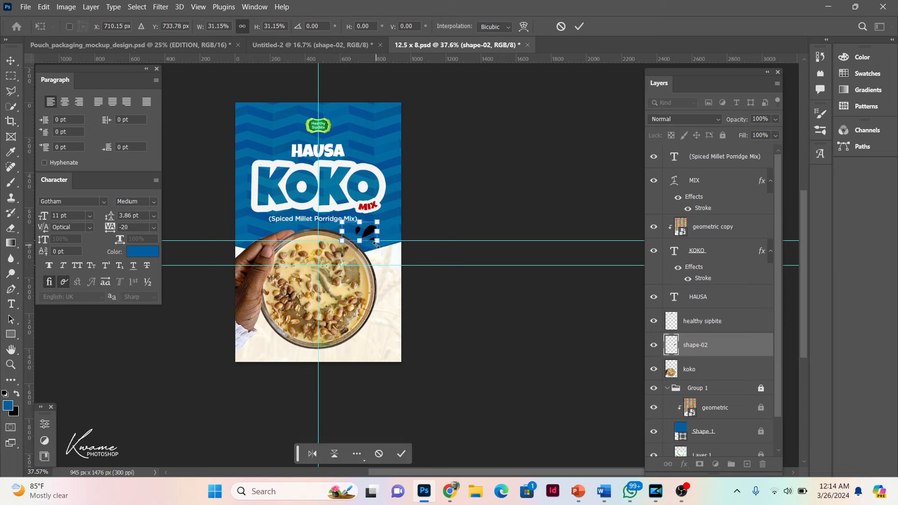
key(Return)
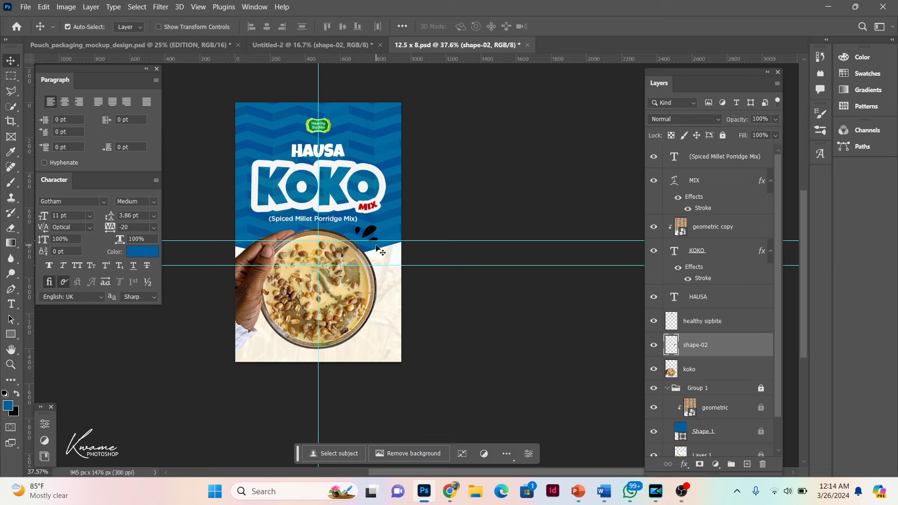
- Add a Color Overlay effect to the shape-02 splash layer with the overlay colour ffffff
double_click(743, 350)
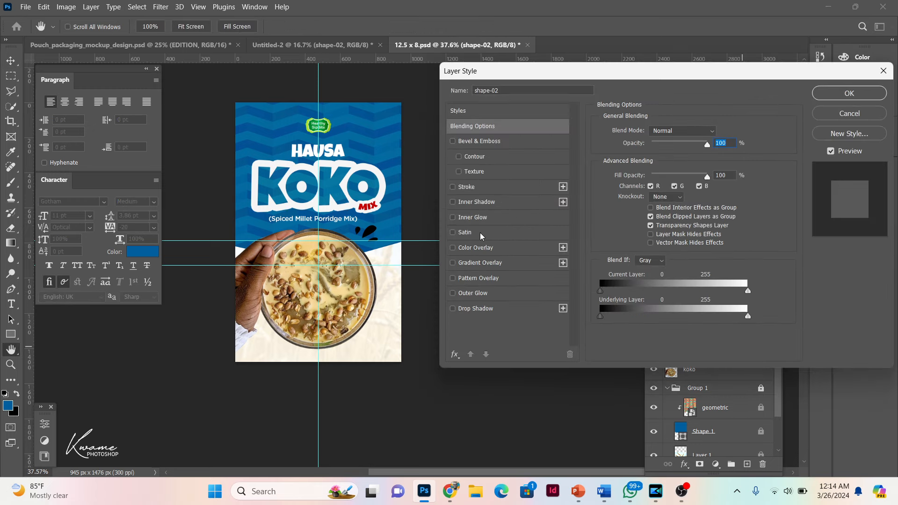
click(489, 248)
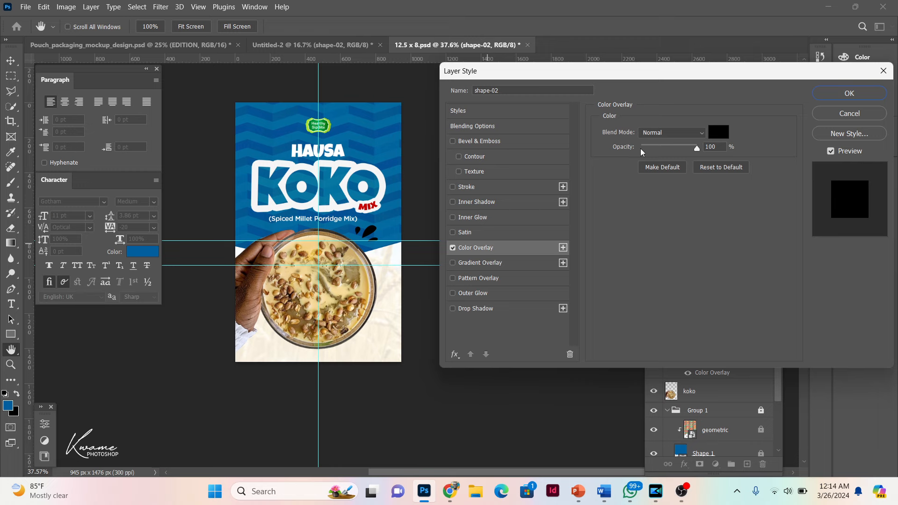
click(717, 133)
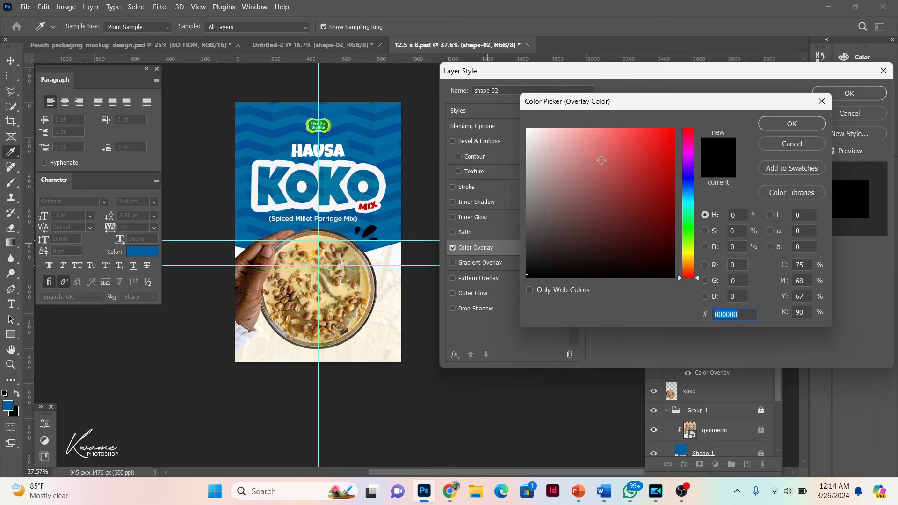
text(ffffff)
key(Return)
key(Return)
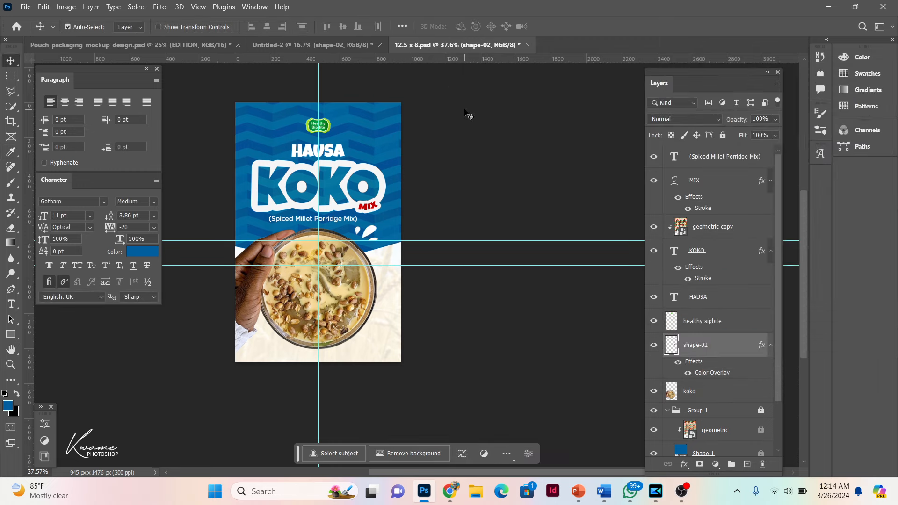
- Try to unlock the blue Shape 1 layer inside Group 1 directly
scroll(752, 418, down, 2)
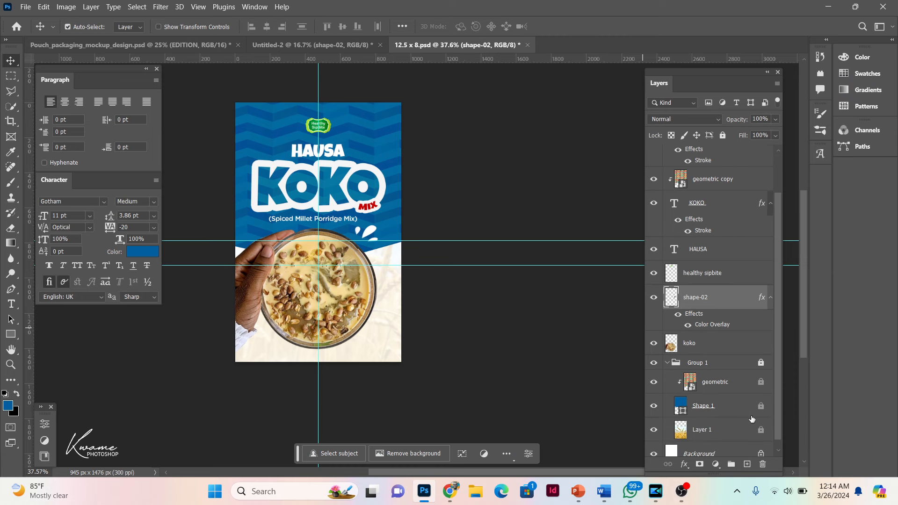
click(761, 407)
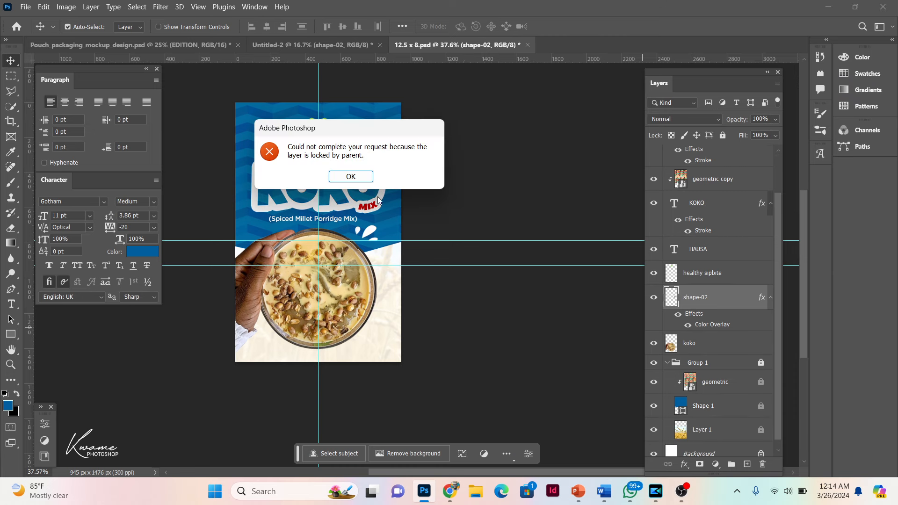
key(Return)
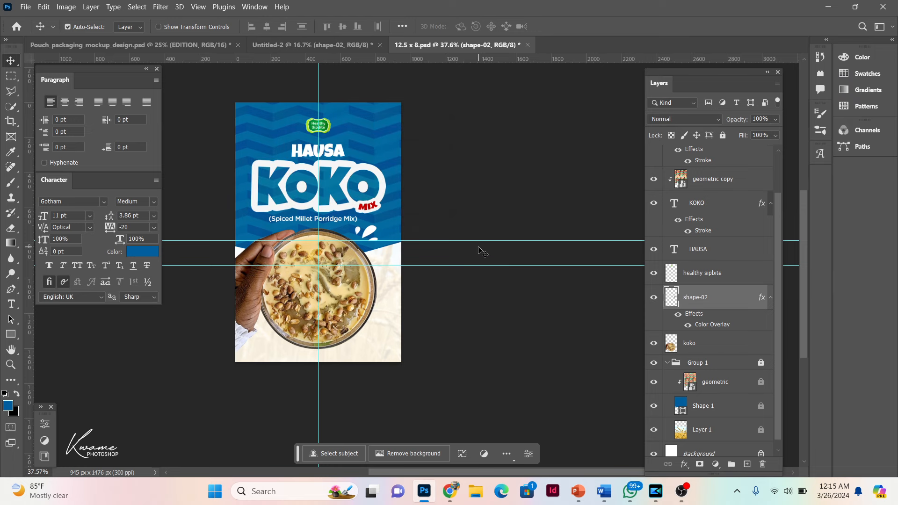
- Unlock Group 1 and nudge the blue Shape 1 header down so its lower edge reaches further behind the bowl
click(761, 363)
click(728, 407)
key(shift+Down)
key(shift+Down)
key(shift+Down)
key(shift+Down)
key(shift+Down)
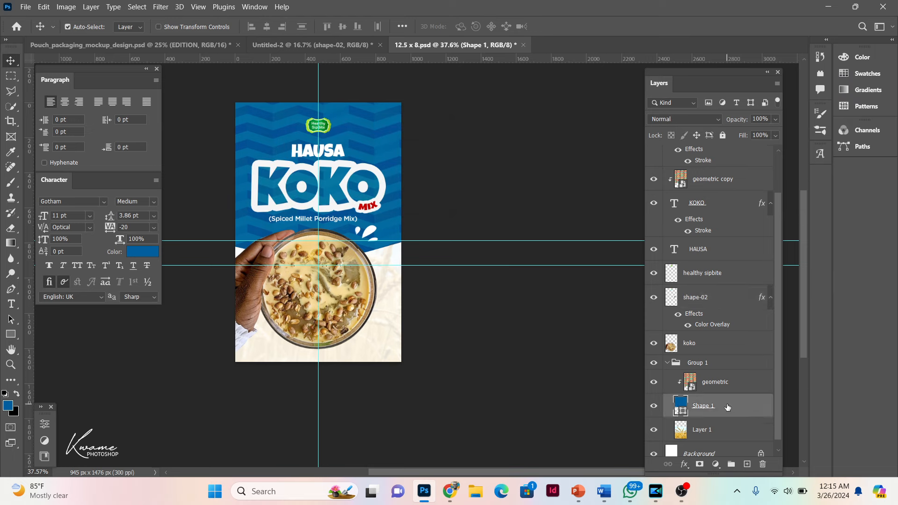
key(shift+Down)
key(shift+Down)
key(shift+Down)
key(shift+Down)
key(shift+Down)
key(shift+Down)
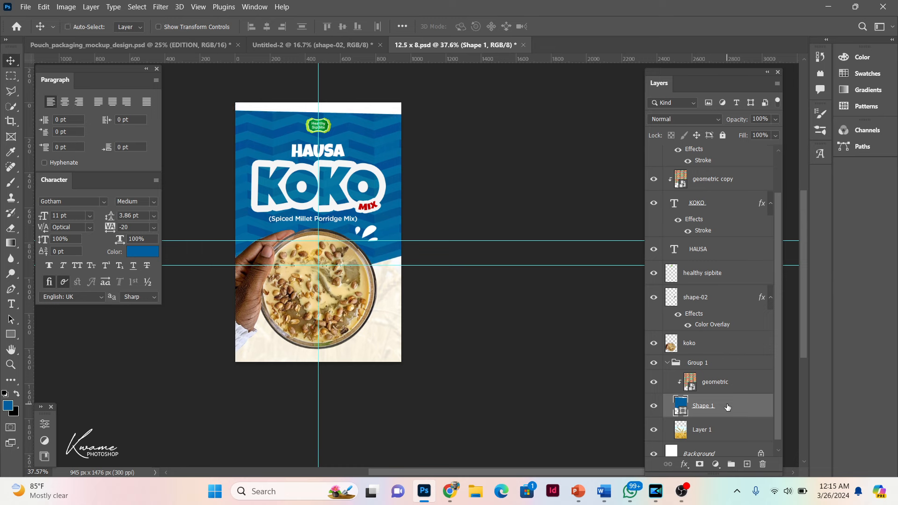
- Enlarge the blue Shape 1 upwards and reposition it so it covers the pouch's top edge again
key(ctrl+t)
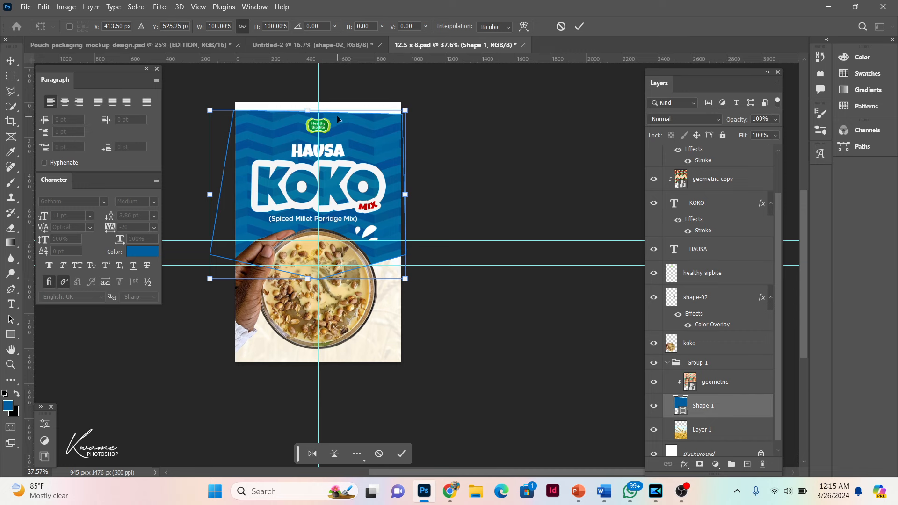
drag(308, 111, 308, 73)
drag(332, 146, 332, 166)
key(Return)
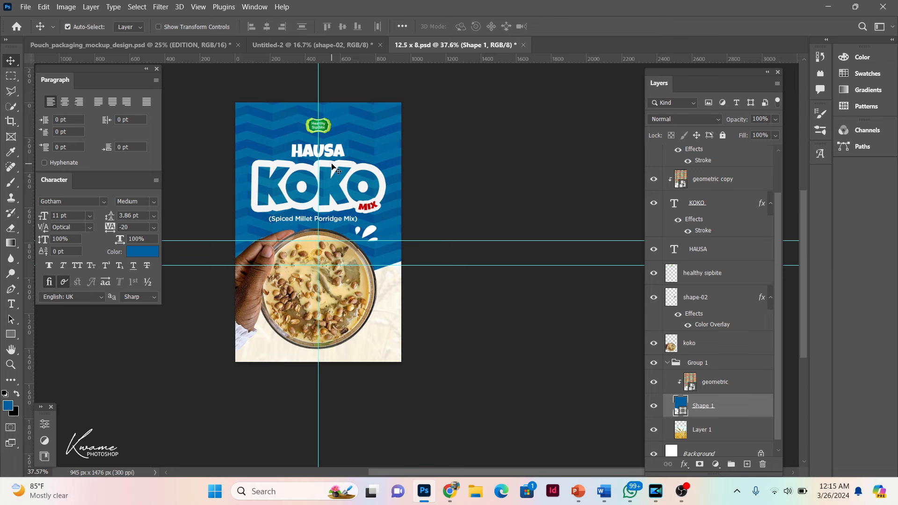
- Copy the Fresh organic food badge from Untitled-2 into the 12.5 x 8 document and move its layer out of Group 1, directly above koko
click(300, 45)
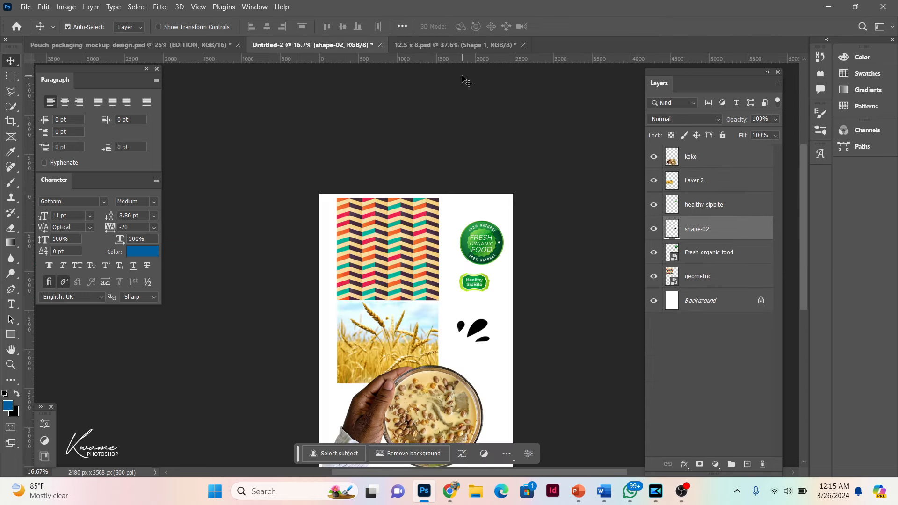
drag(484, 240, 258, 346)
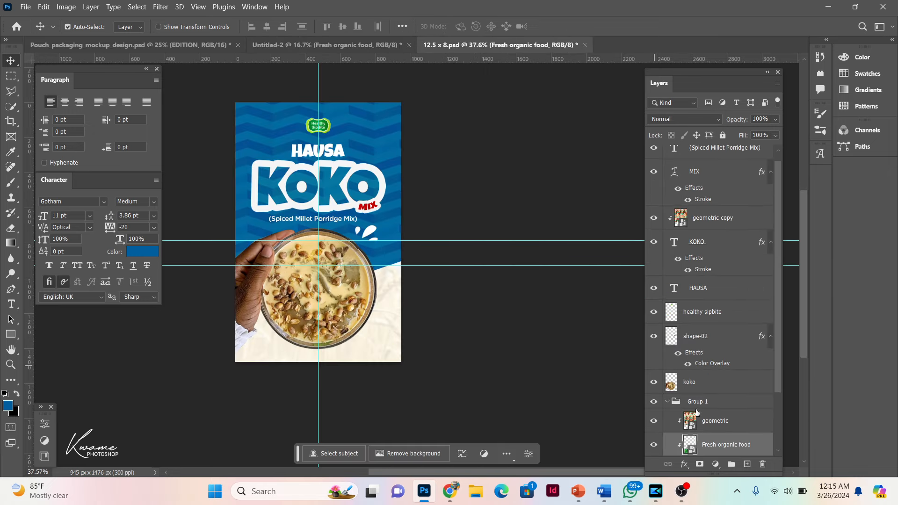
drag(734, 440, 709, 369)
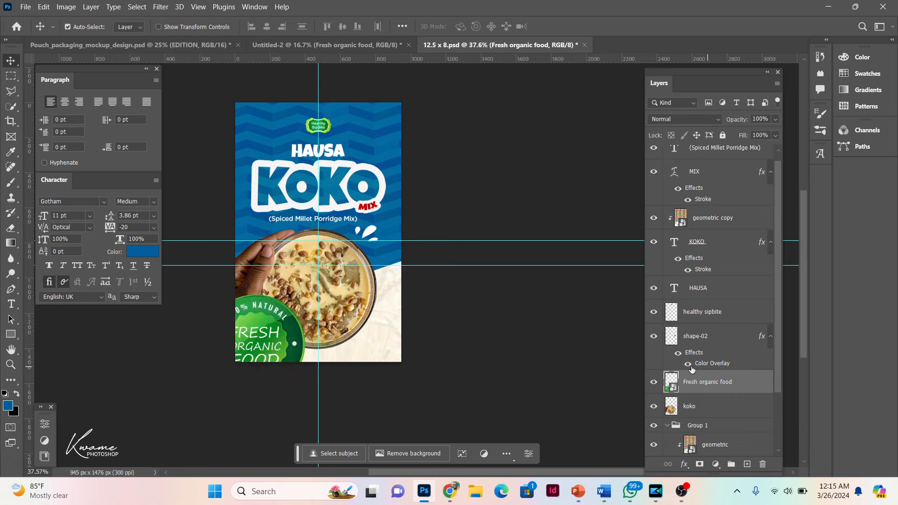
- Scale the Fresh organic food badge to about 14.6% and position it in the pouch's lower-left corner beside the bowl
key(ctrl+t)
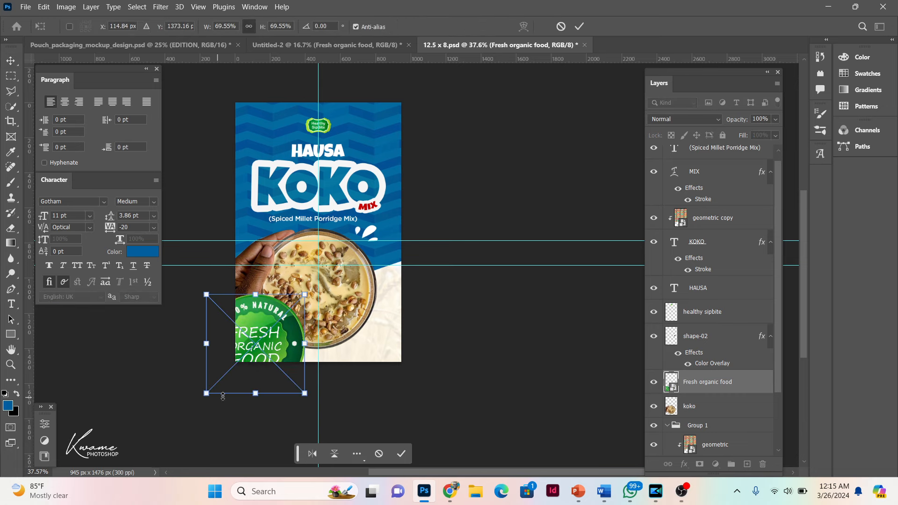
drag(206, 394, 279, 331)
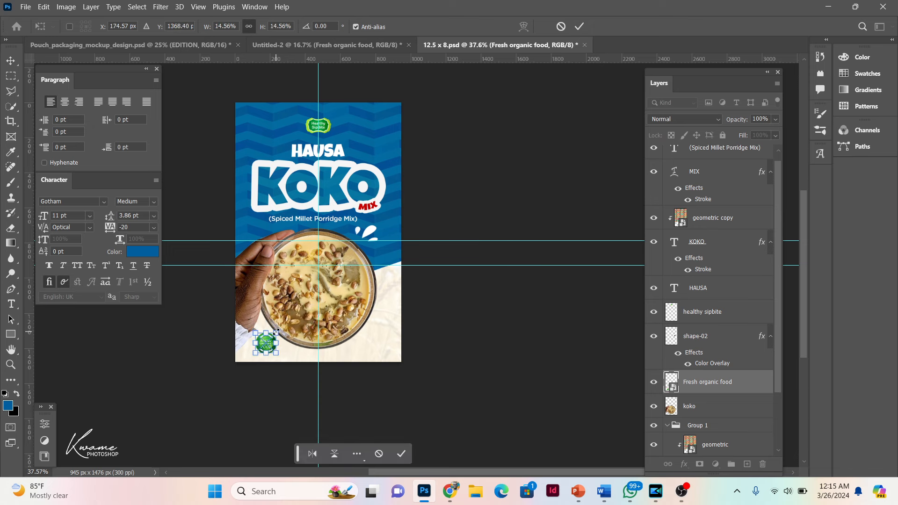
key(Return)
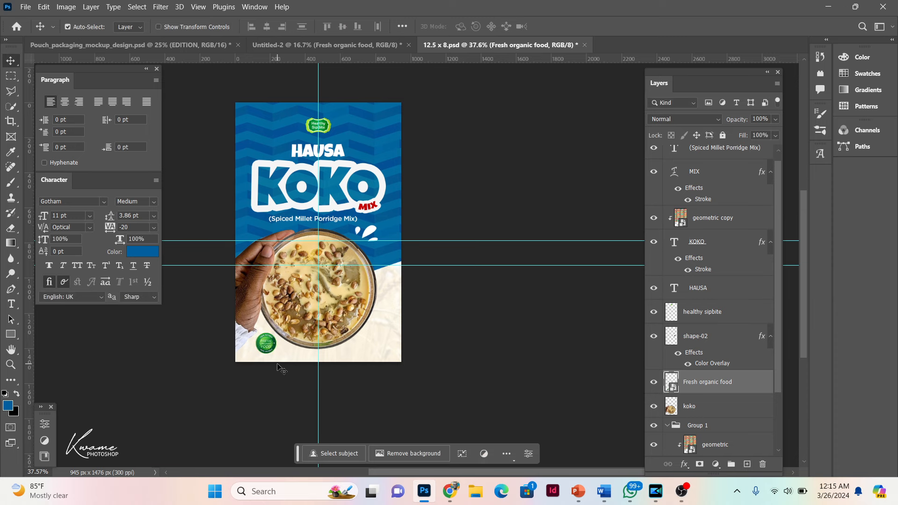
scroll(280, 369, up, 2)
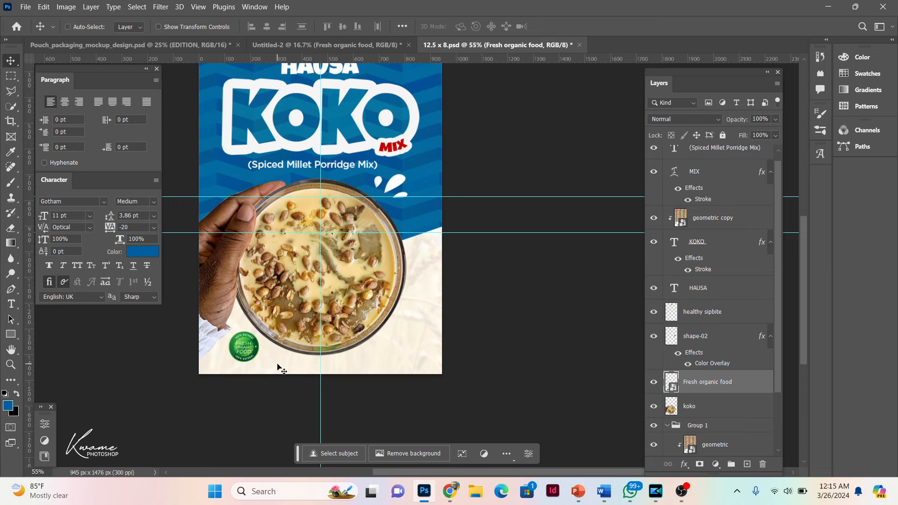
scroll(278, 369, up, 1)
drag(232, 342, 220, 340)
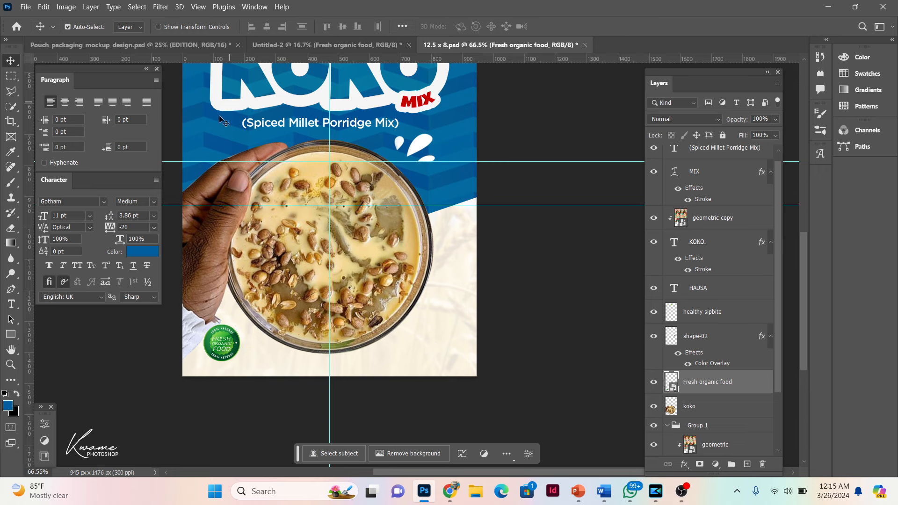
- Add a two-line Gotham Medium 11 pt text in the pouch's lower-right corner, its lines starting with "Quick meal" and "Vegan"
click(301, 123)
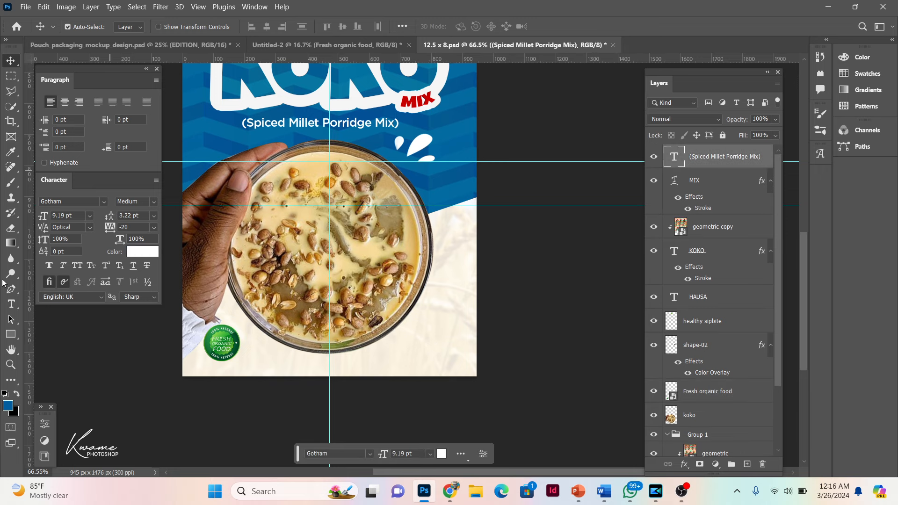
click(11, 304)
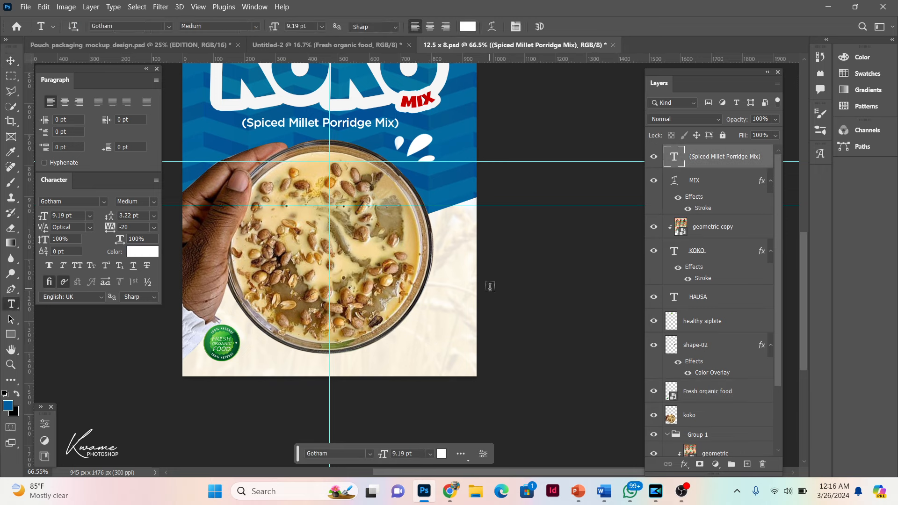
click(399, 354)
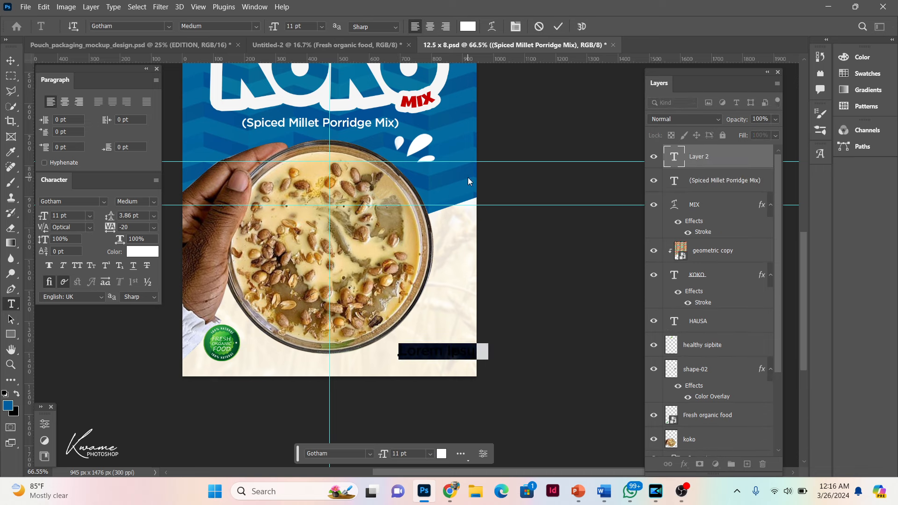
text(N)
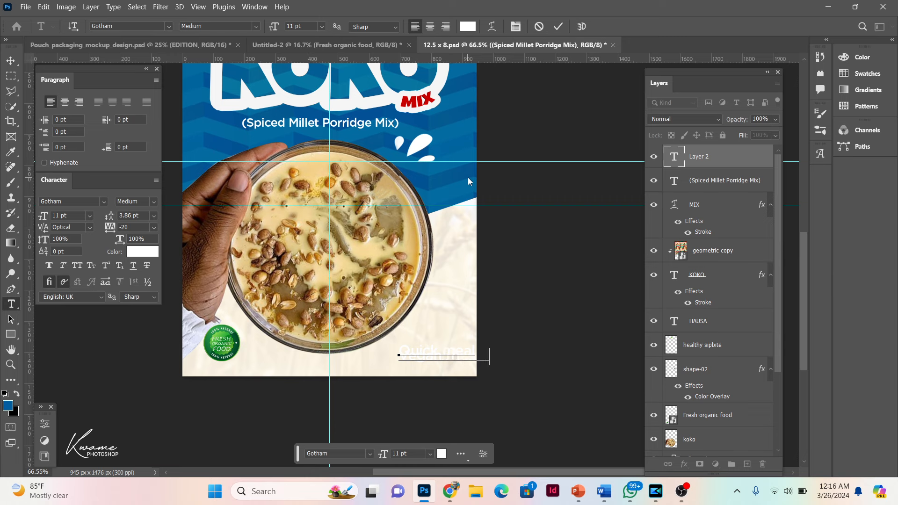
- Colour the whole new two-line text with the blue sampled from the header and set its leading to Auto
key(ctrl+a)
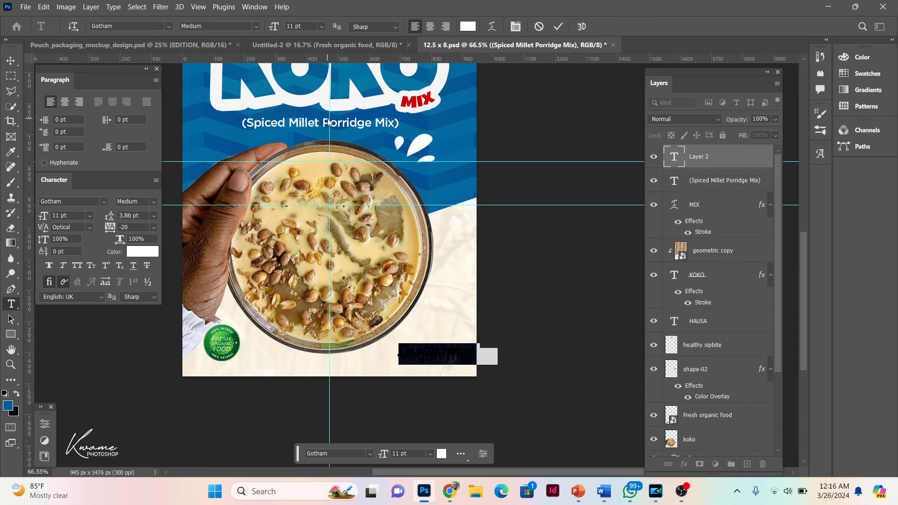
click(143, 252)
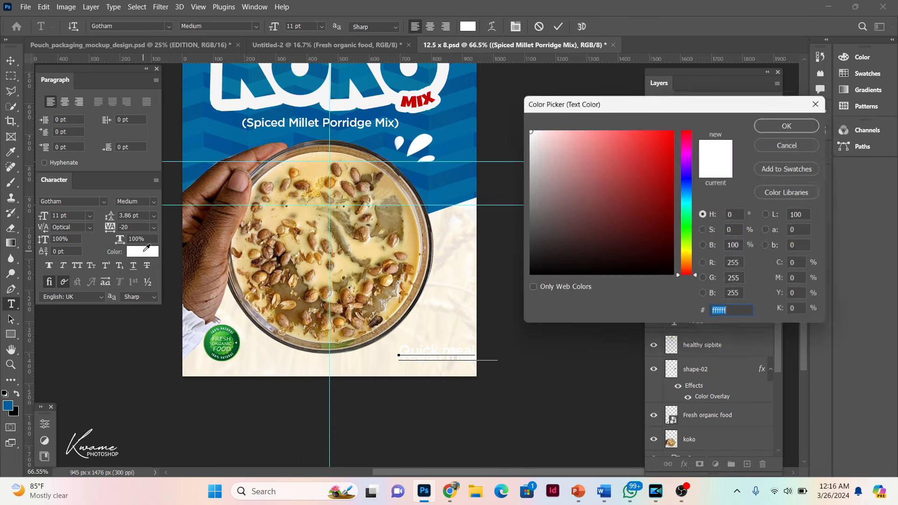
click(236, 114)
key(Return)
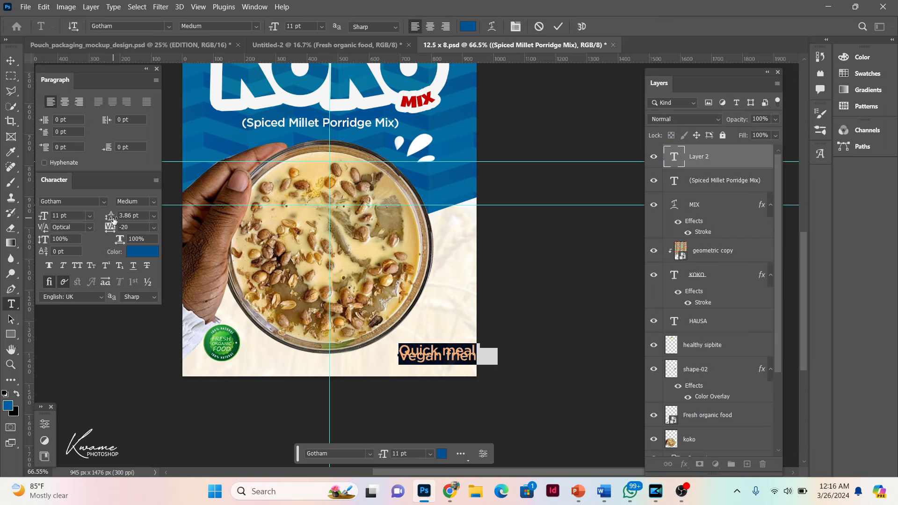
click(155, 216)
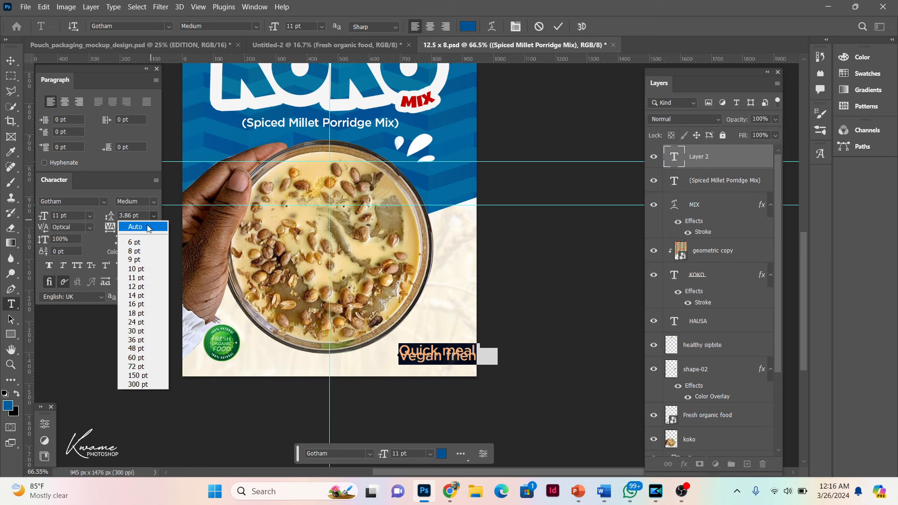
click(149, 226)
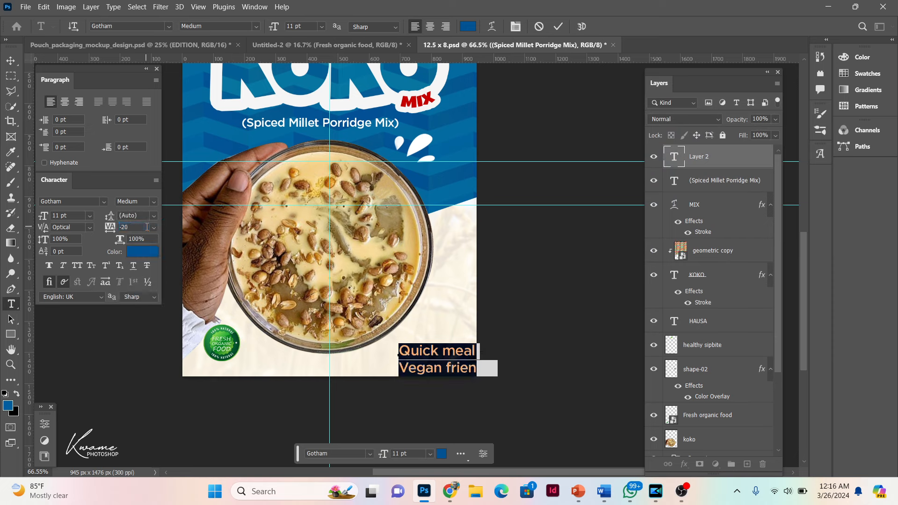
- Scale the Quick meal / Vegan friendly text down to about 6.19 pt and fit it inside the pouch's lower-right corner
click(5, 61)
key(ctrl+t)
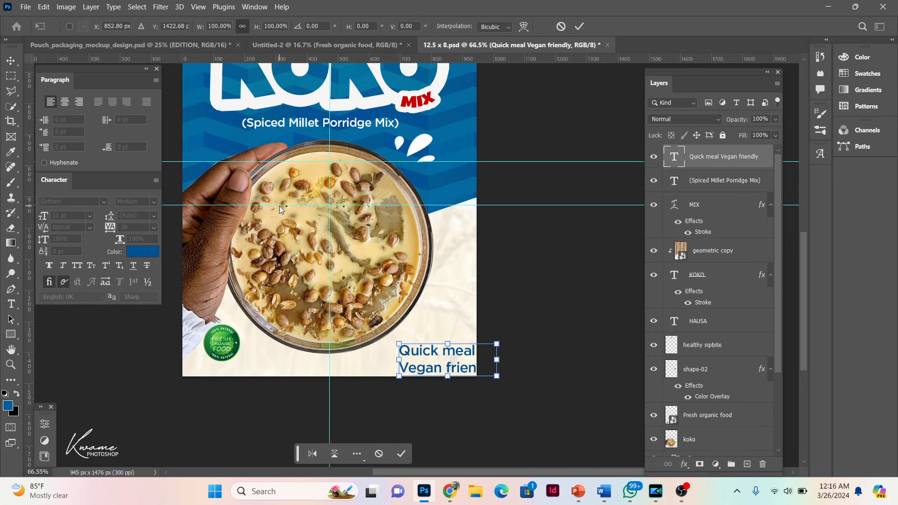
drag(496, 375, 451, 352)
key(Return)
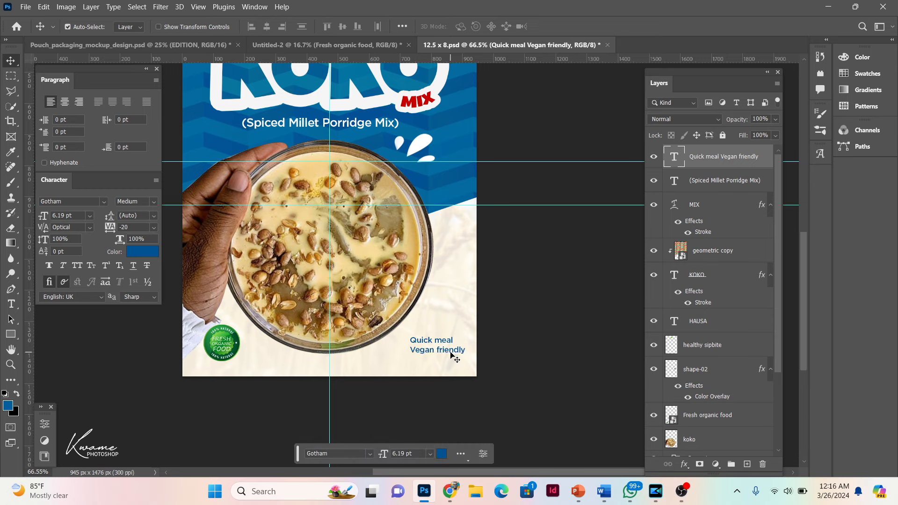
key(ctrl+0)
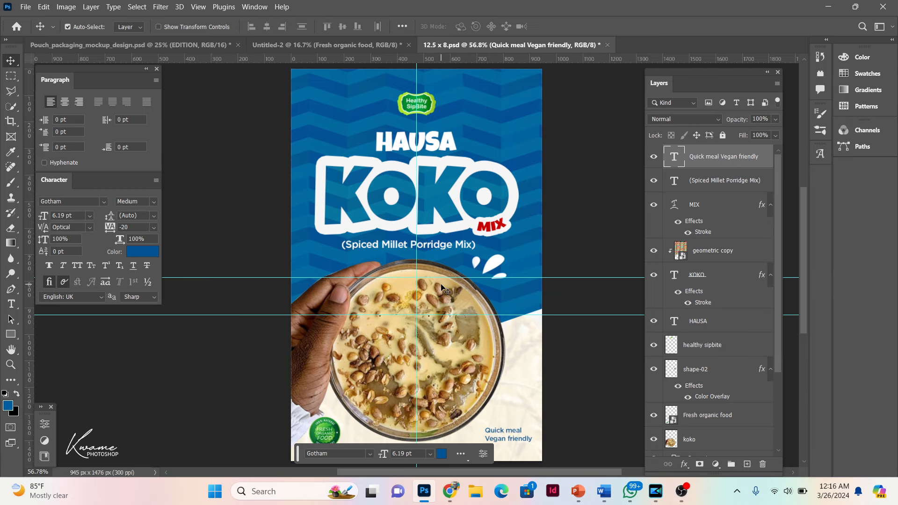
- Check the pouch mockup document, and in the 12.5 x 8 document draw a rectangle about 95 x 31 px across the pouch's upper right edge
click(195, 43)
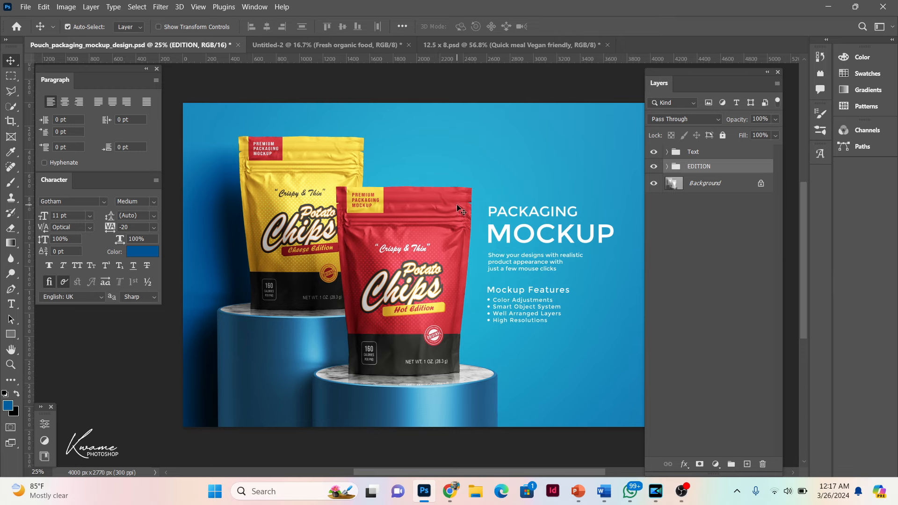
click(501, 49)
click(10, 334)
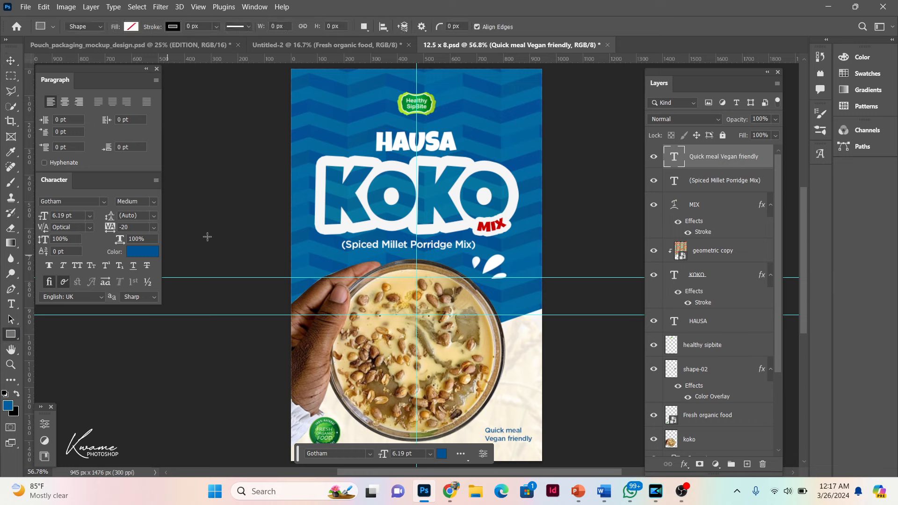
drag(530, 107, 556, 114)
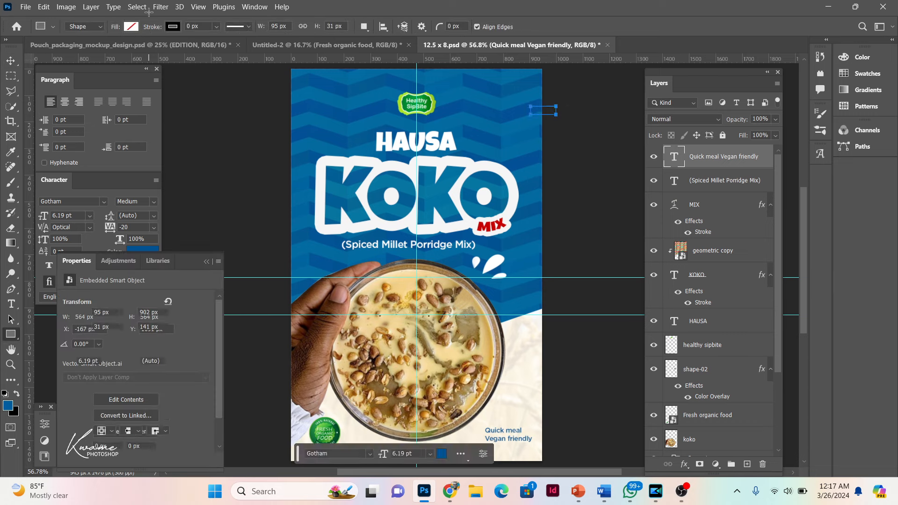
- Fill the small rectangle with white and round its corners to 15.5 px
click(133, 30)
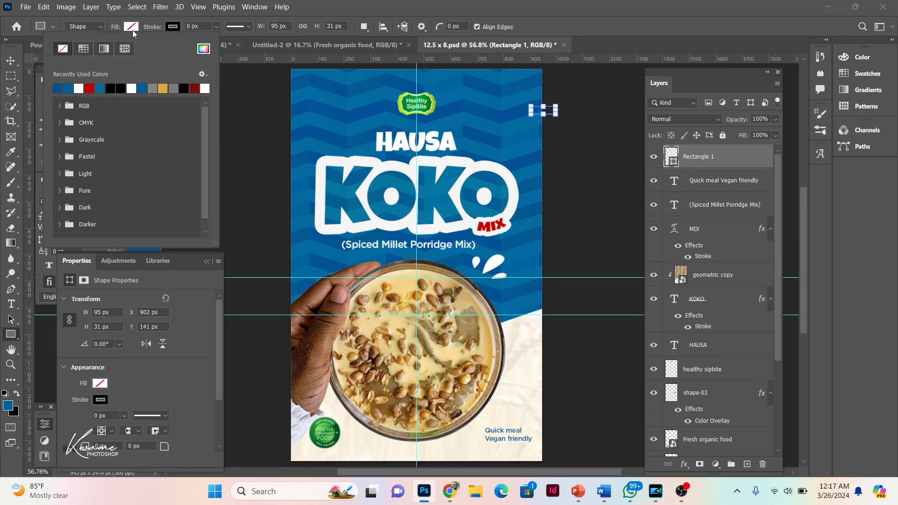
click(133, 89)
drag(164, 447, 290, 449)
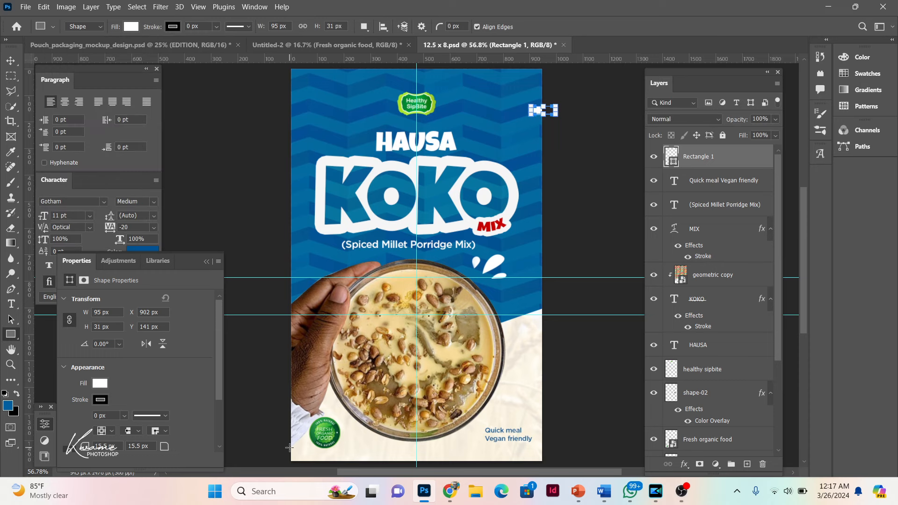
- Move the white rounded rectangle slightly up along the pouch's right edge, to about X 898 px, Y 116 px, and dismiss the chat notification
click(10, 61)
drag(532, 112, 530, 113)
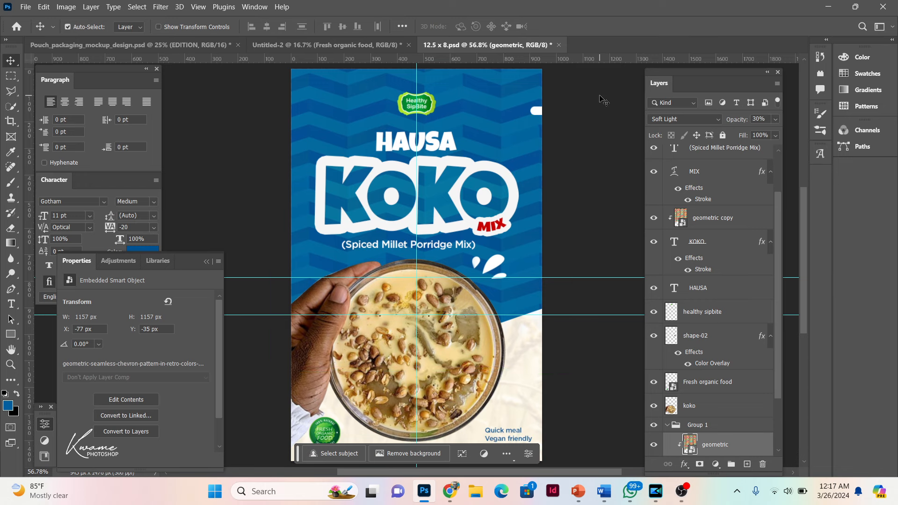
drag(538, 112, 539, 105)
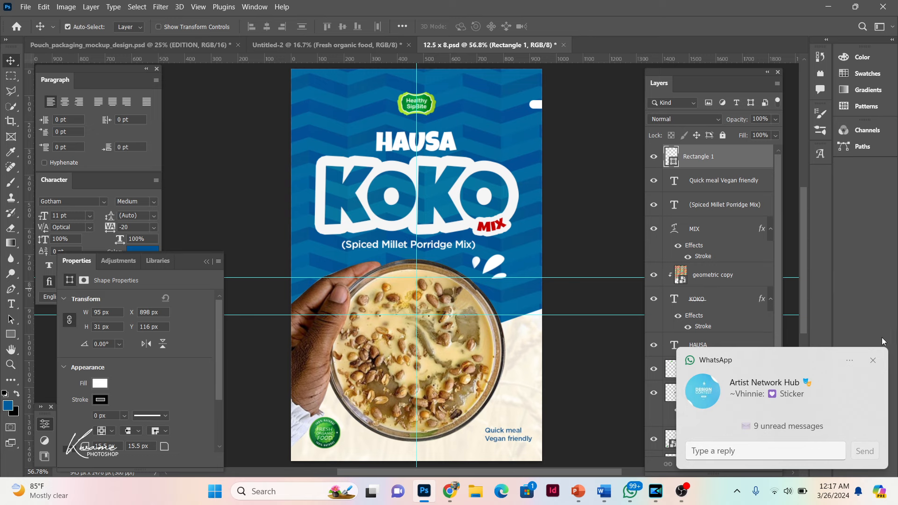
click(873, 361)
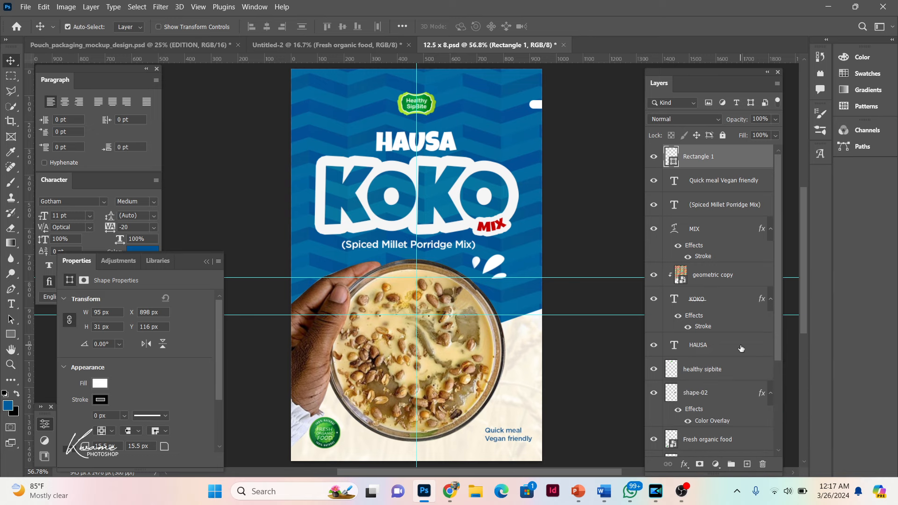